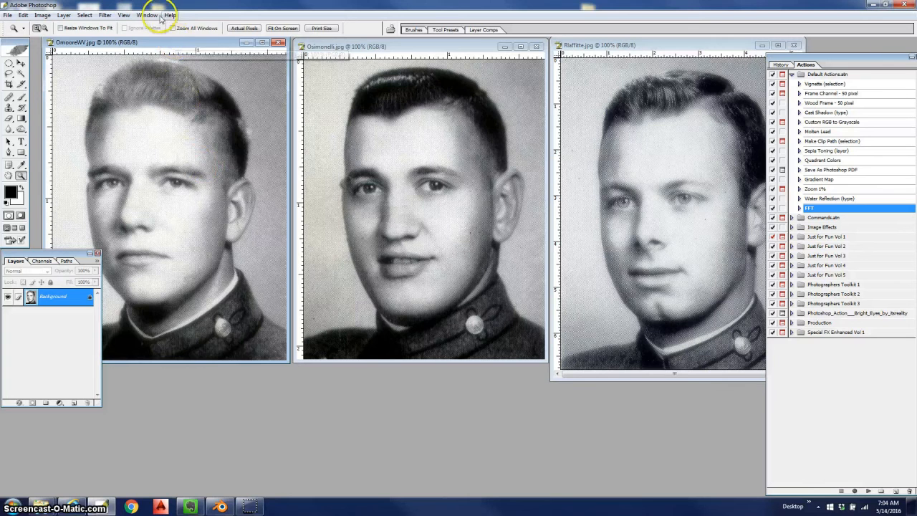
# Open a second window for OmooreWV.jpg and place it slightly overlapping the original portrait's window.
pyautogui.click(156, 16)
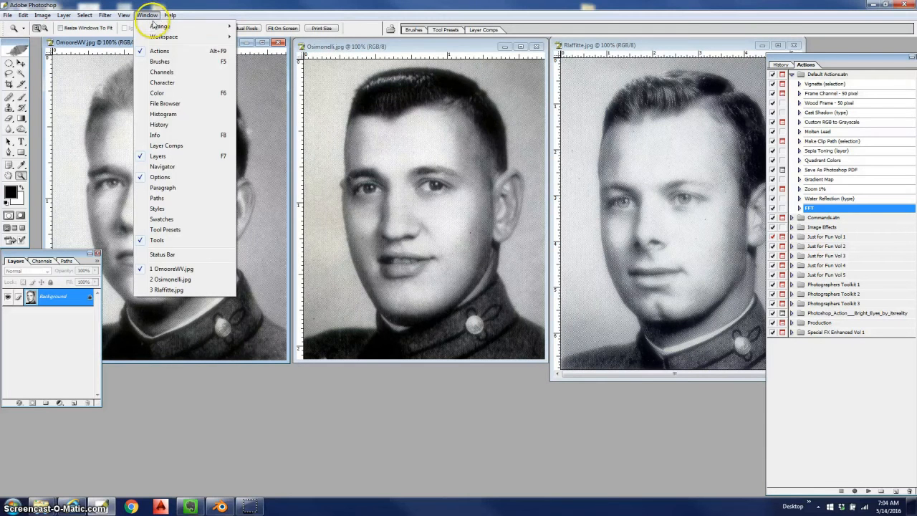
pyautogui.moveTo(160, 30)
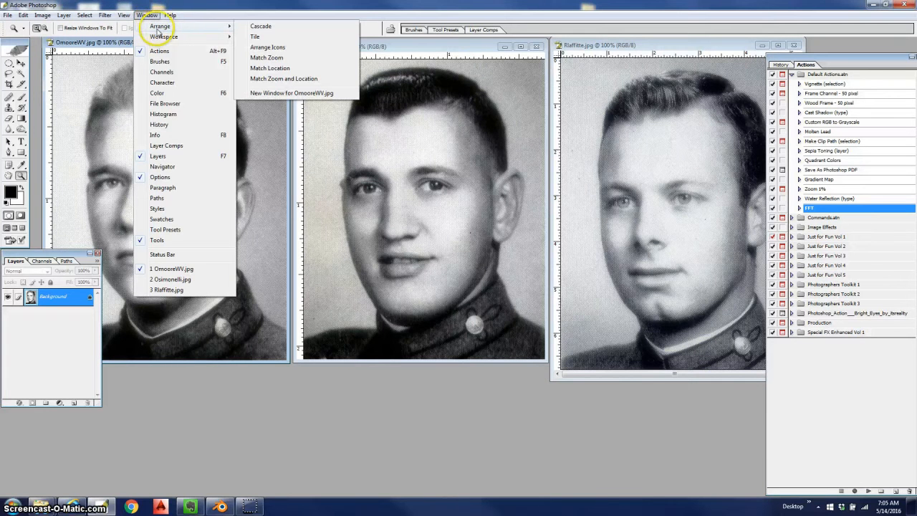
pyautogui.click(284, 94)
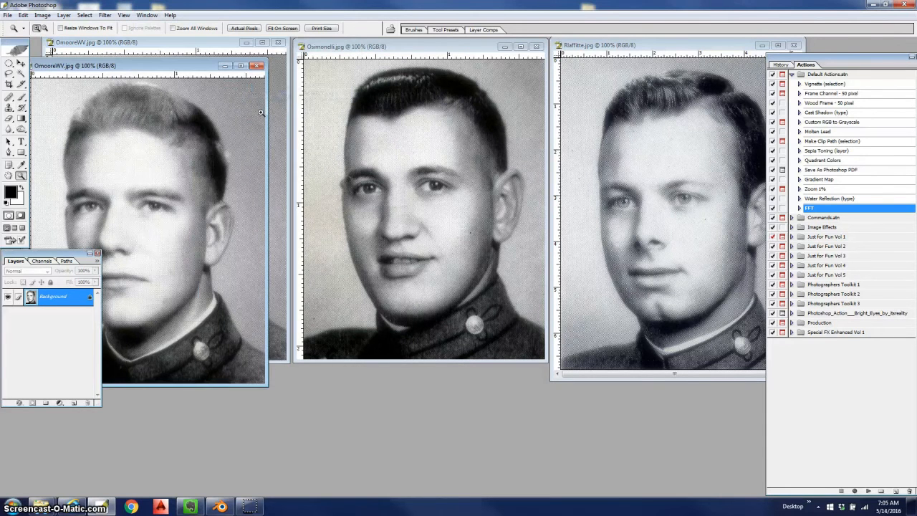
pyautogui.moveTo(184, 65); pyautogui.dragTo(233, 103)
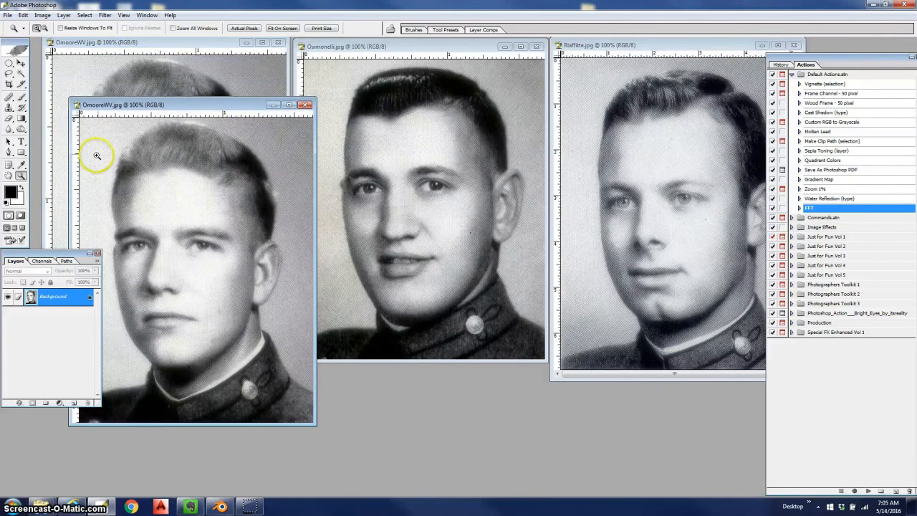
pyautogui.moveTo(99, 153); pyautogui.dragTo(99, 152)
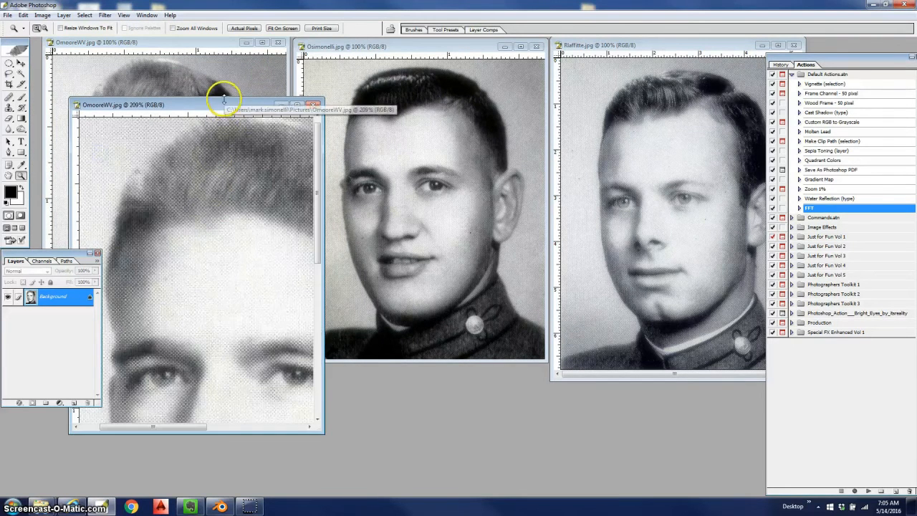
pyautogui.moveTo(225, 98); pyautogui.dragTo(247, 351)
pyautogui.moveTo(319, 377); pyautogui.dragTo(318, 390)
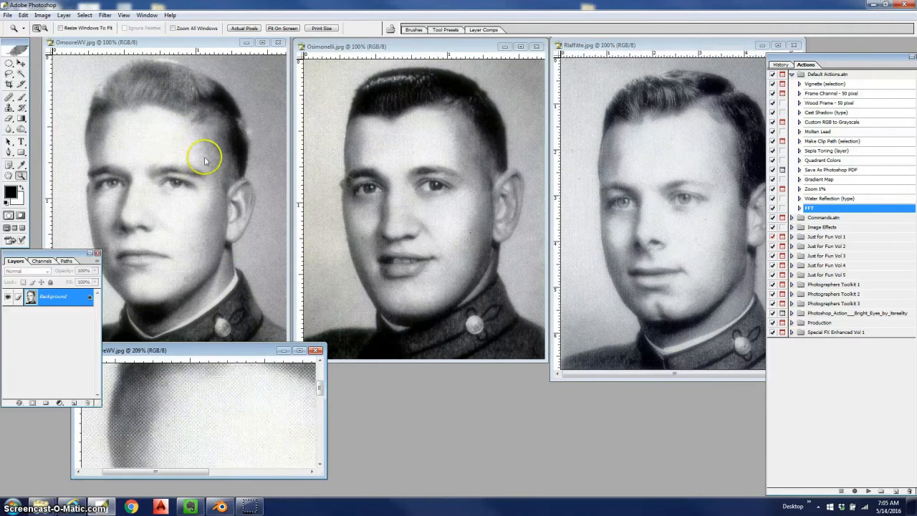
# Activate each portrait in turn, and run the FFT action on OmooreWV.jpg.
pyautogui.click(204, 44)
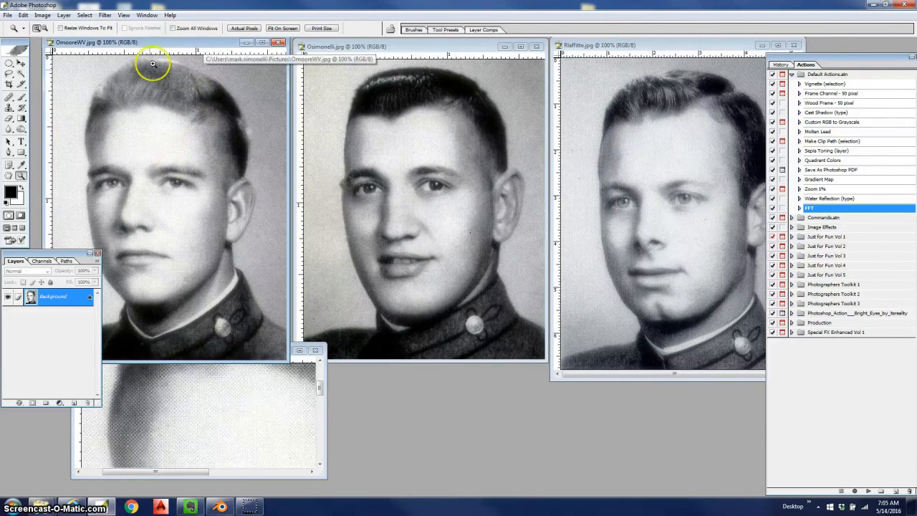
pyautogui.click(374, 46)
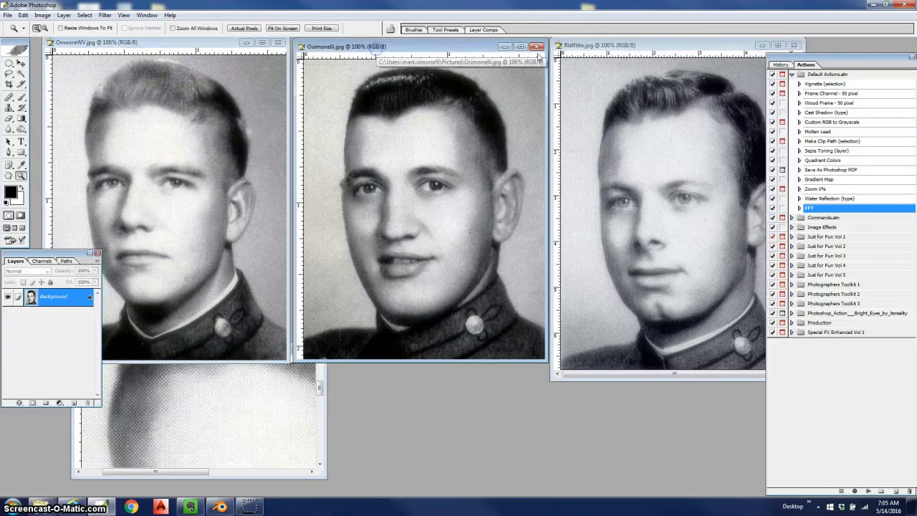
pyautogui.click(709, 47)
pyautogui.click(153, 44)
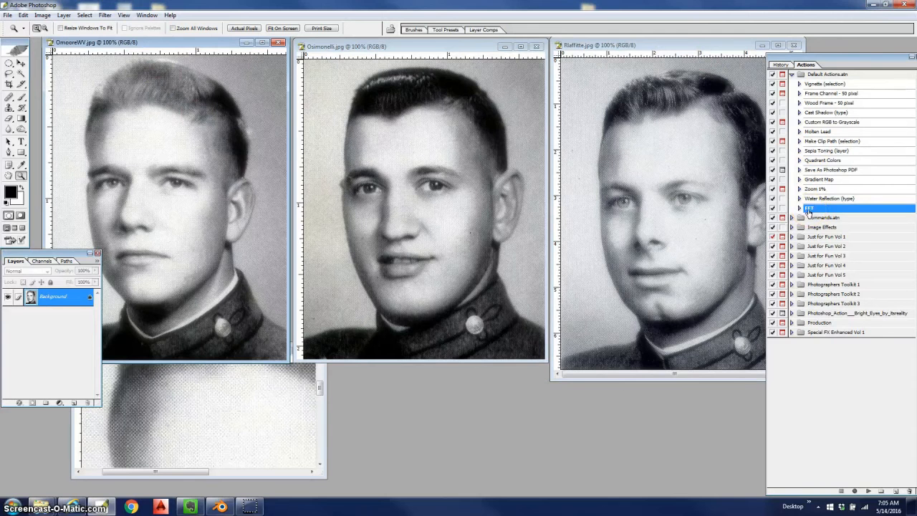
pyautogui.click(870, 493)
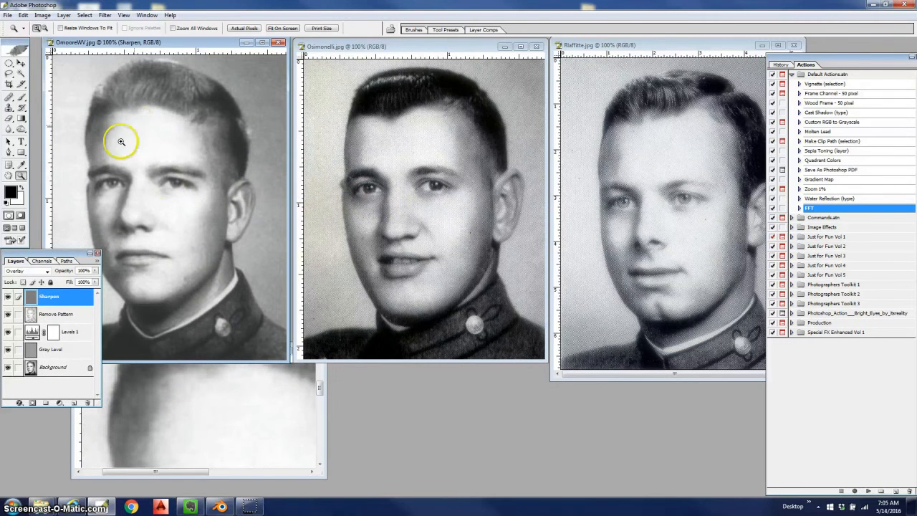
pyautogui.click(393, 47)
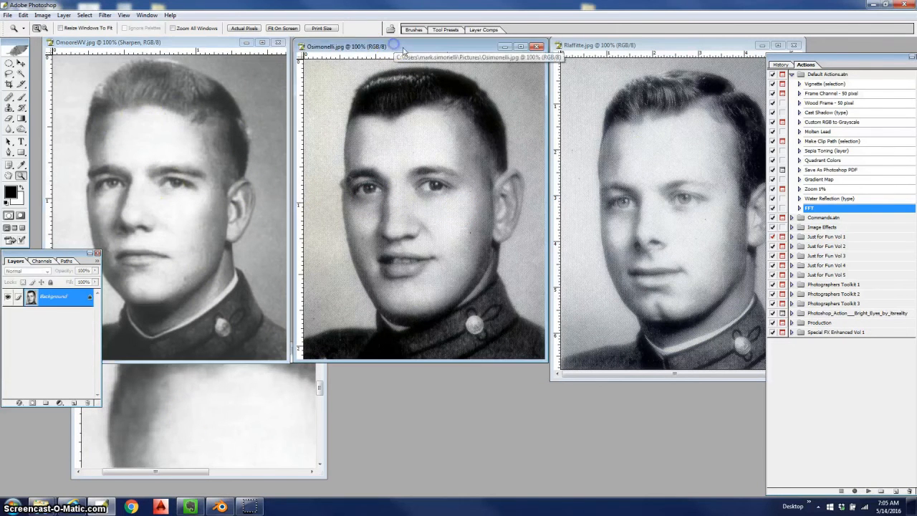
pyautogui.click(871, 491)
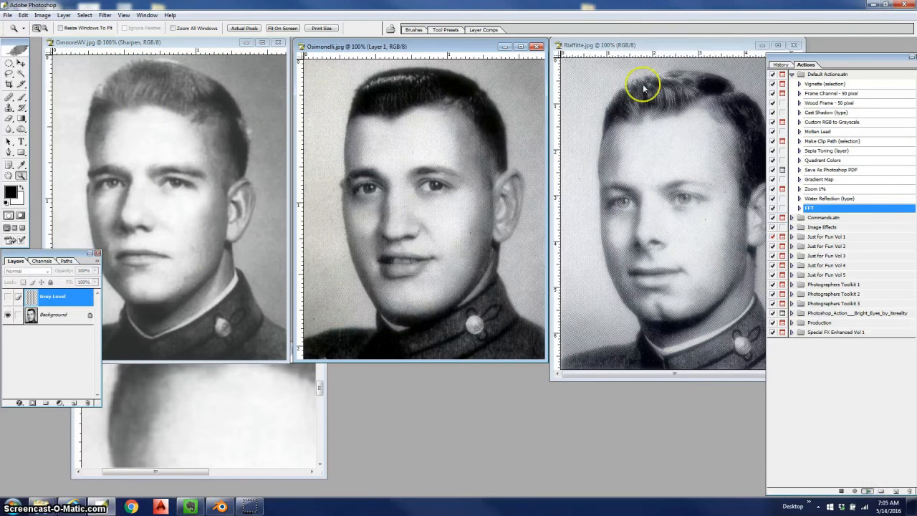
pyautogui.click(642, 47)
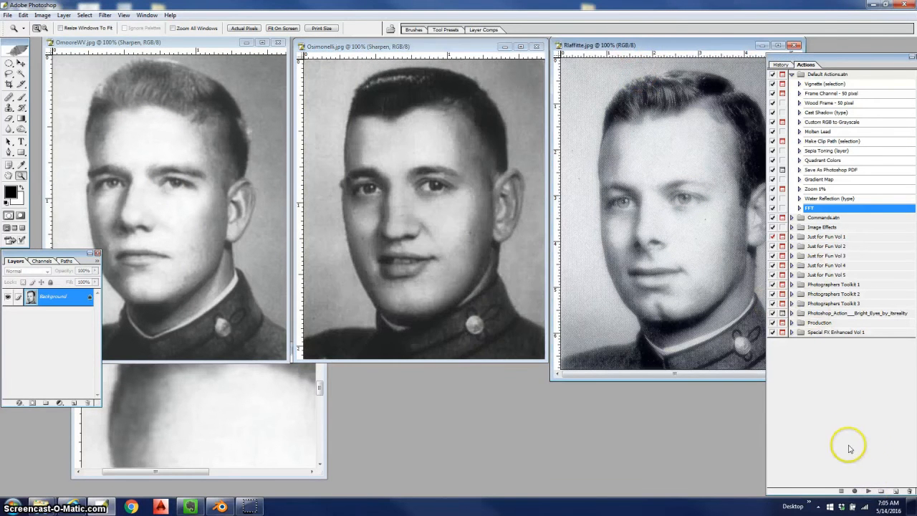
pyautogui.click(869, 491)
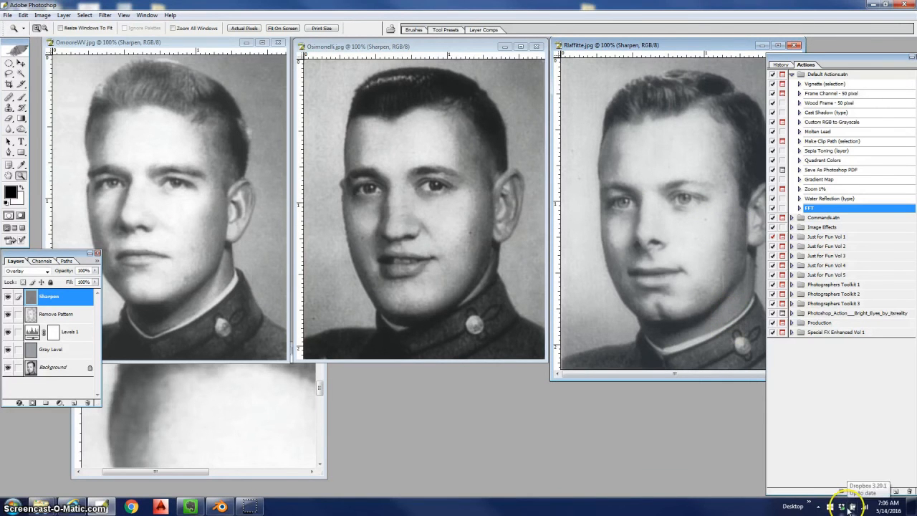
pyautogui.click(251, 505)
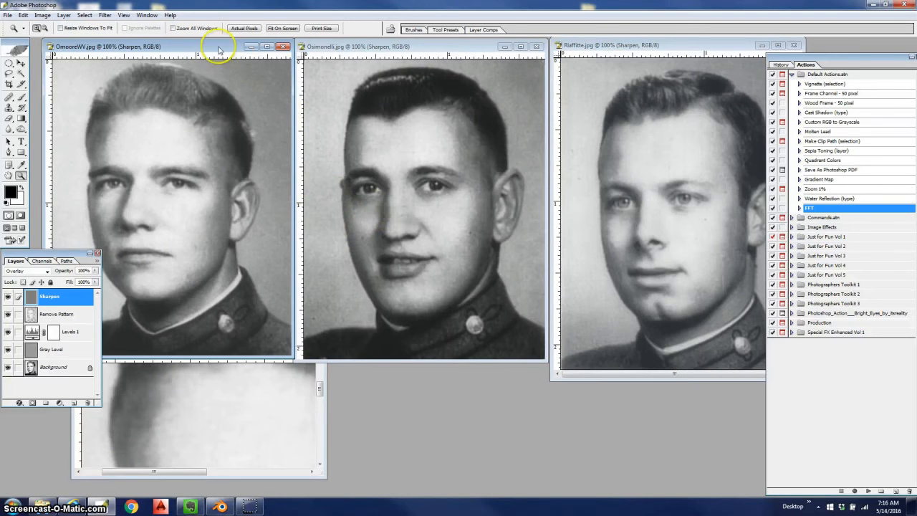
pyautogui.click(8, 15)
pyautogui.click(25, 160)
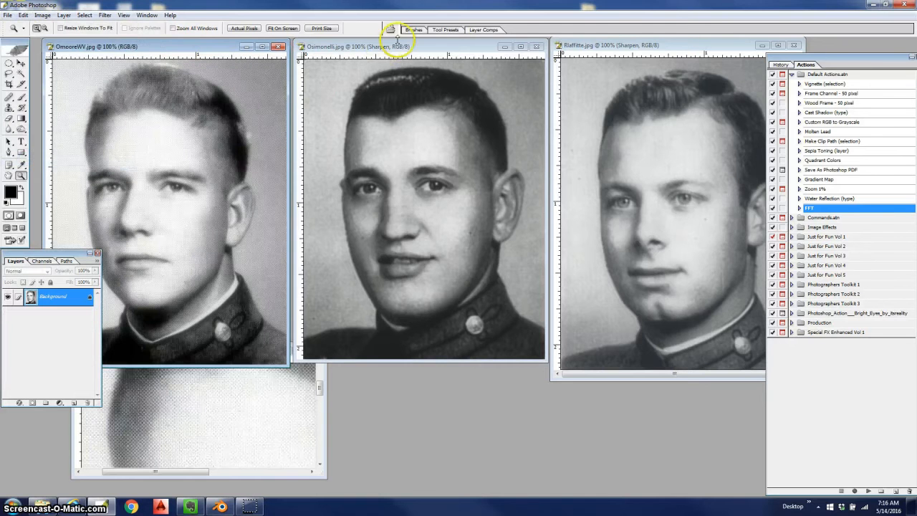
pyautogui.click(8, 15)
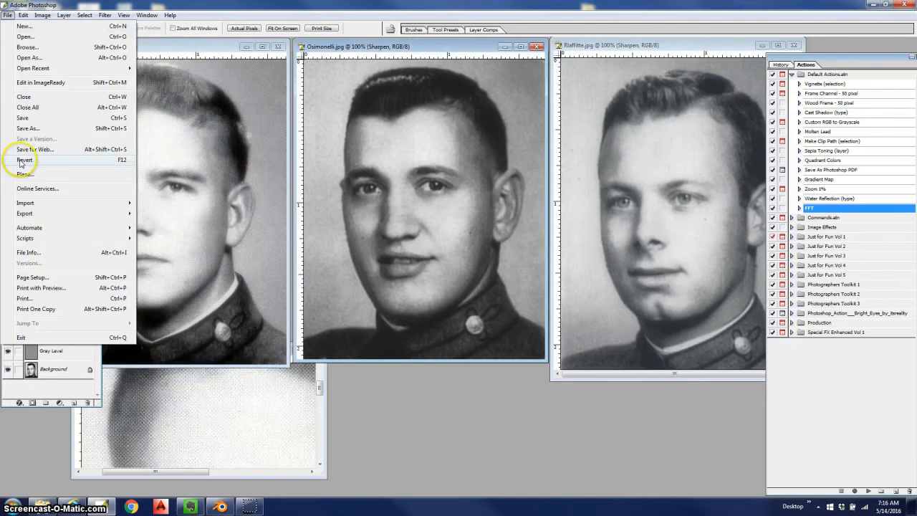
pyautogui.click(24, 160)
pyautogui.click(642, 46)
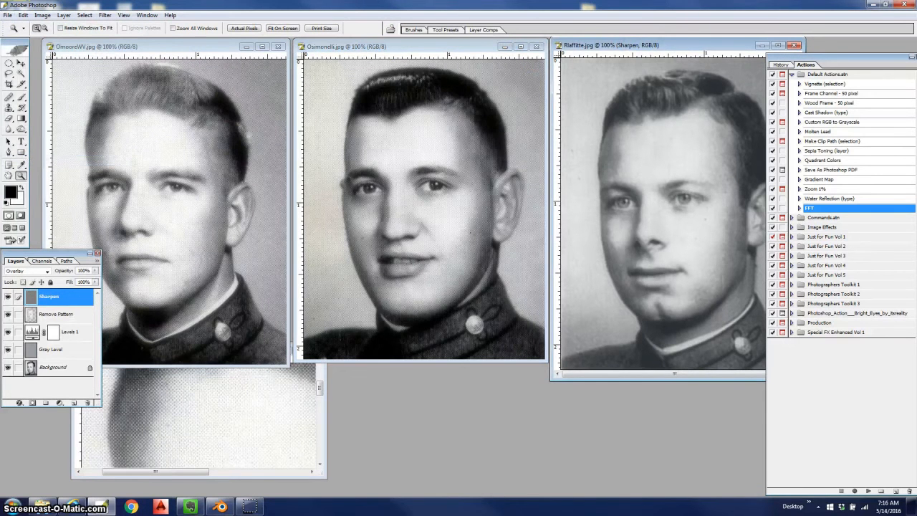
pyautogui.click(9, 15)
pyautogui.click(24, 160)
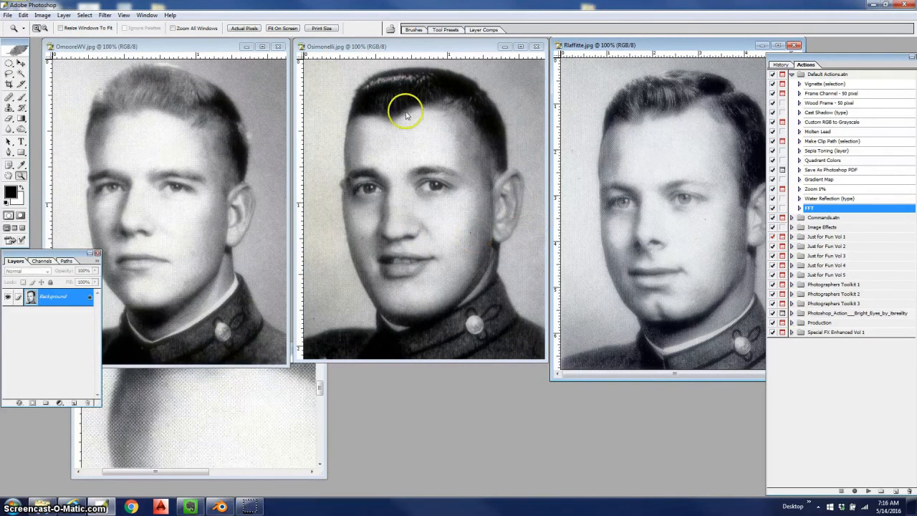
# Check the pixel dimensions of OmooreWV.jpg without changing its image size.
pyautogui.click(198, 52)
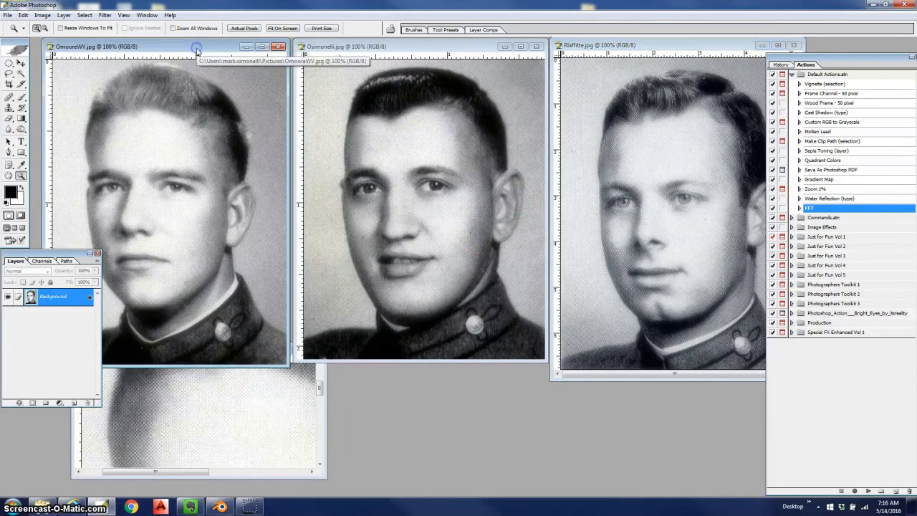
pyautogui.click(42, 15)
pyautogui.click(59, 90)
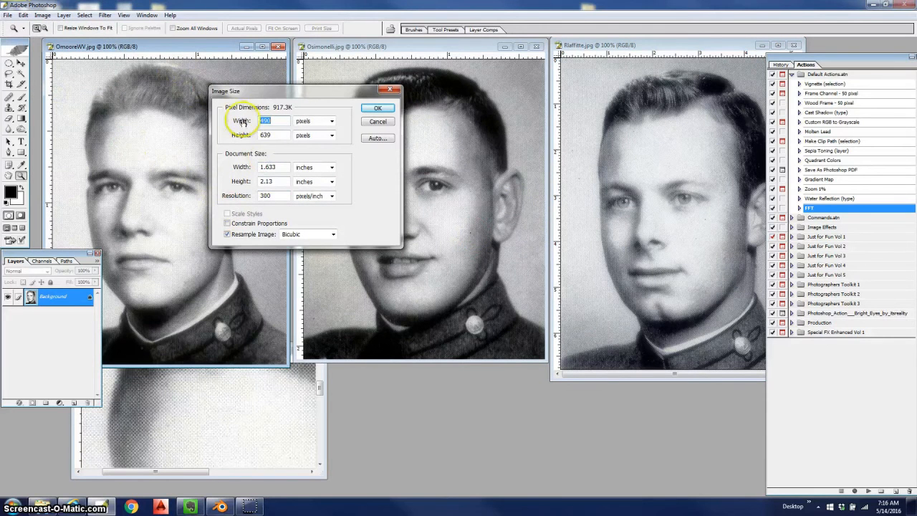
pyautogui.click(375, 122)
# Check the pixel dimensions of Osimonelli.jpg without changing its image size.
pyautogui.click(381, 46)
pyautogui.click(42, 15)
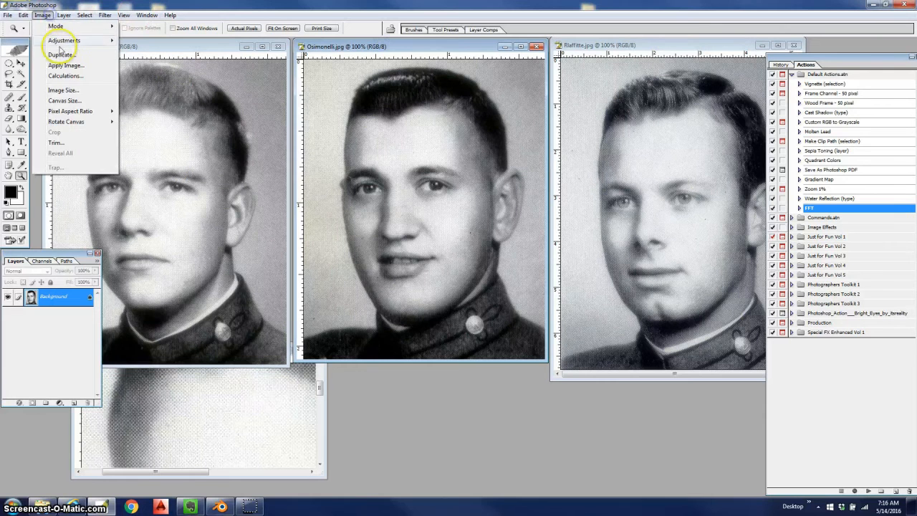
pyautogui.click(61, 91)
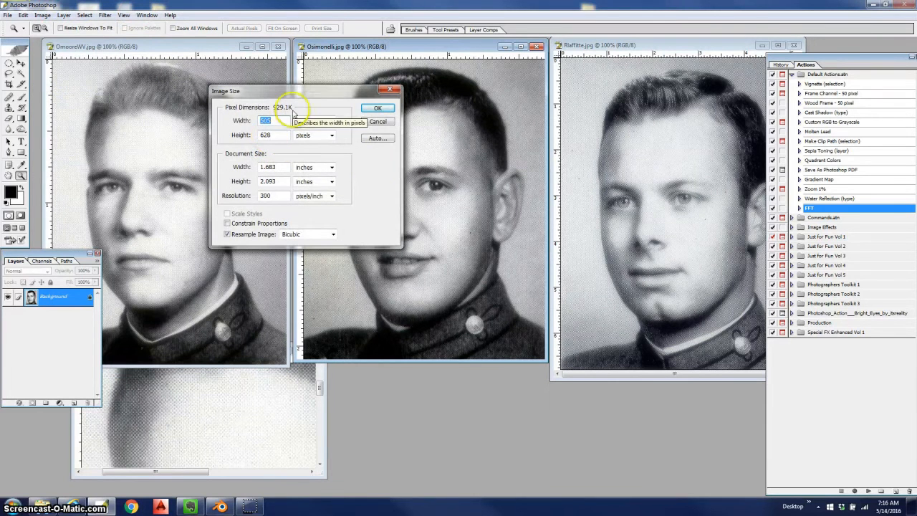
pyautogui.moveTo(304, 91); pyautogui.dragTo(332, 278)
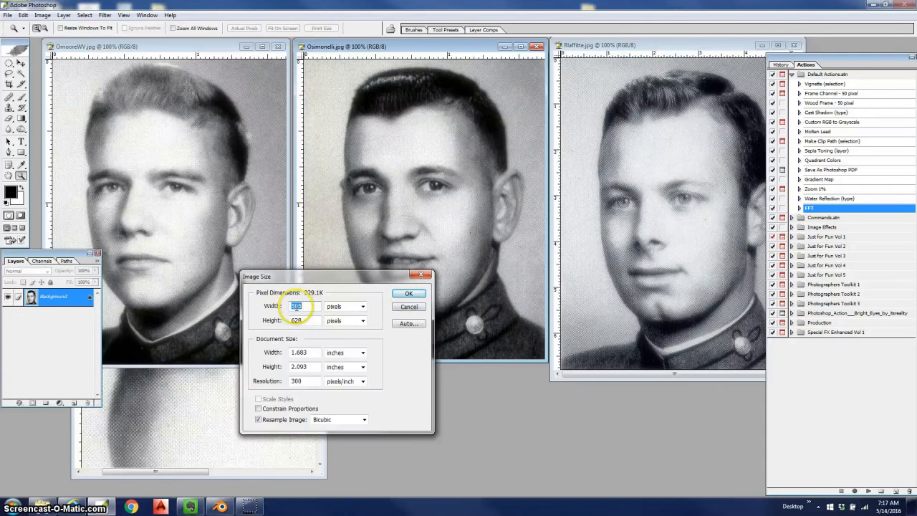
pyautogui.click(406, 307)
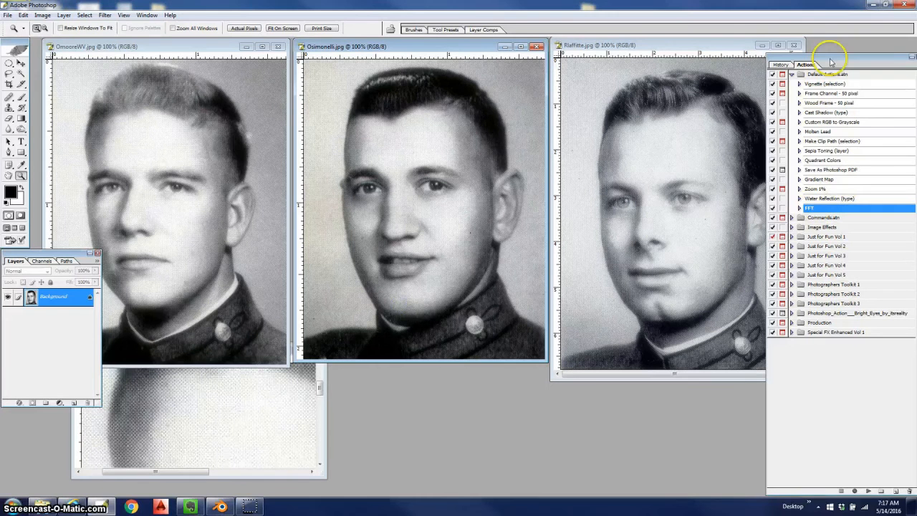
# Delete the existing FFT action and start recording a new action named FFT in the Default Actions.atn set.
pyautogui.click(808, 208)
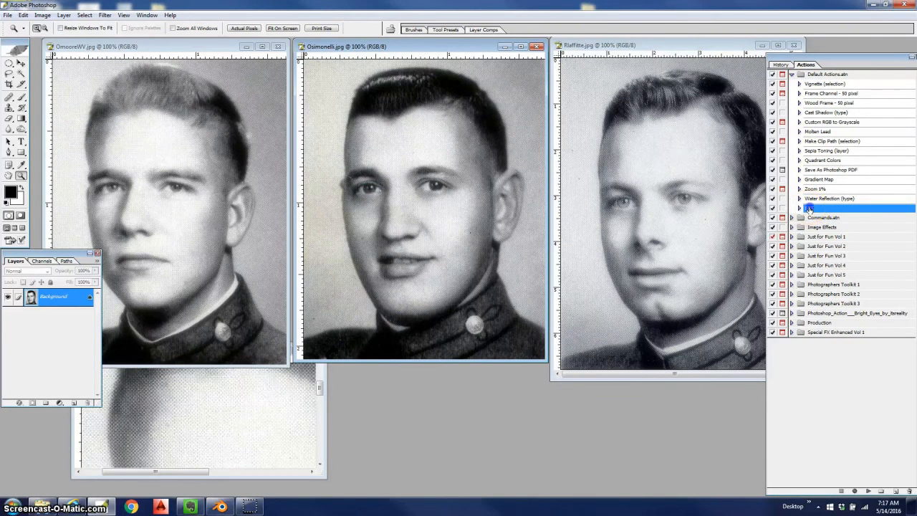
pyautogui.moveTo(810, 208); pyautogui.dragTo(909, 491)
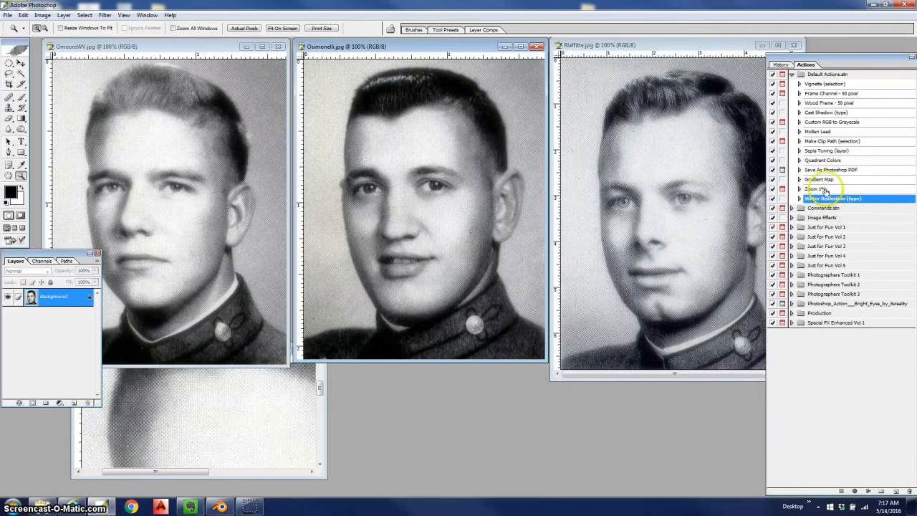
pyautogui.click(896, 494)
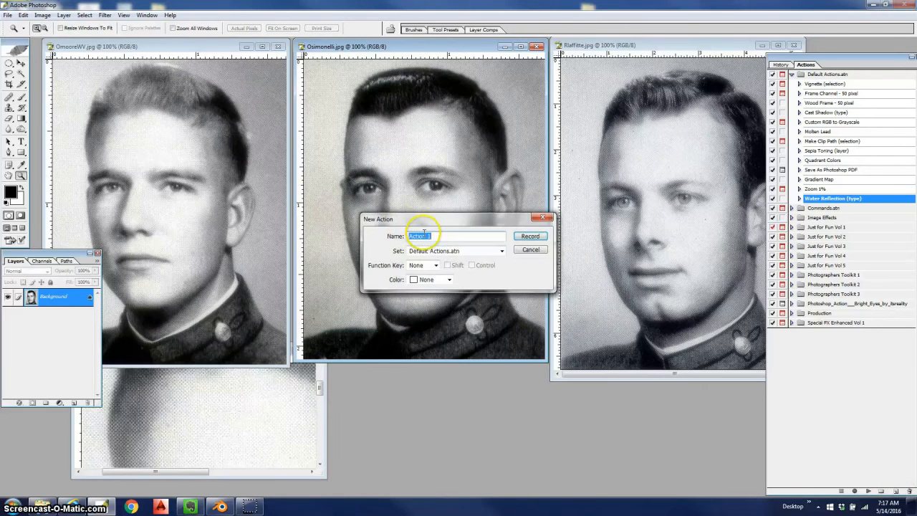
pyautogui.write('FF')
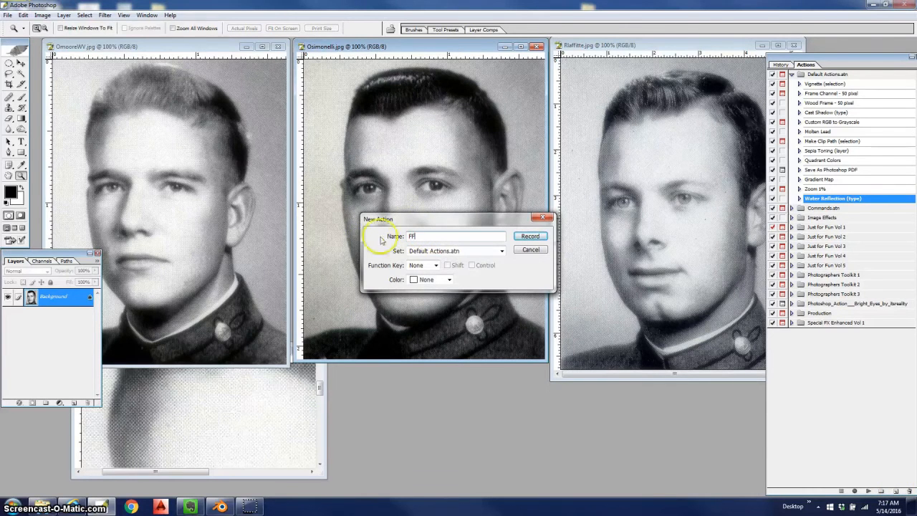
pyautogui.write('T')
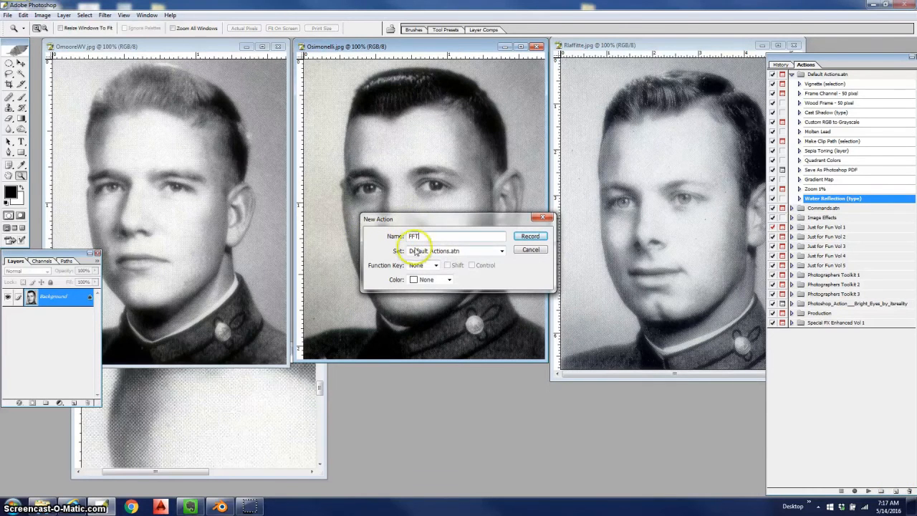
pyautogui.click(499, 251)
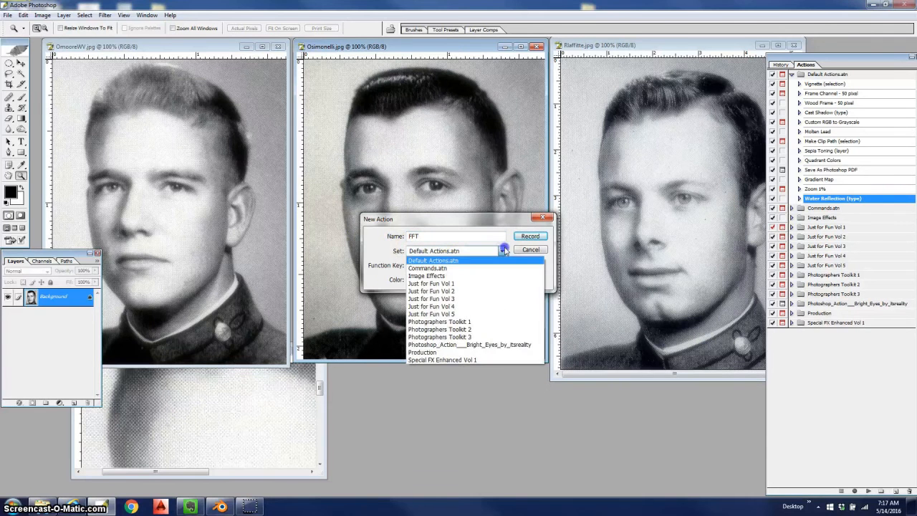
pyautogui.click(434, 261)
pyautogui.click(528, 237)
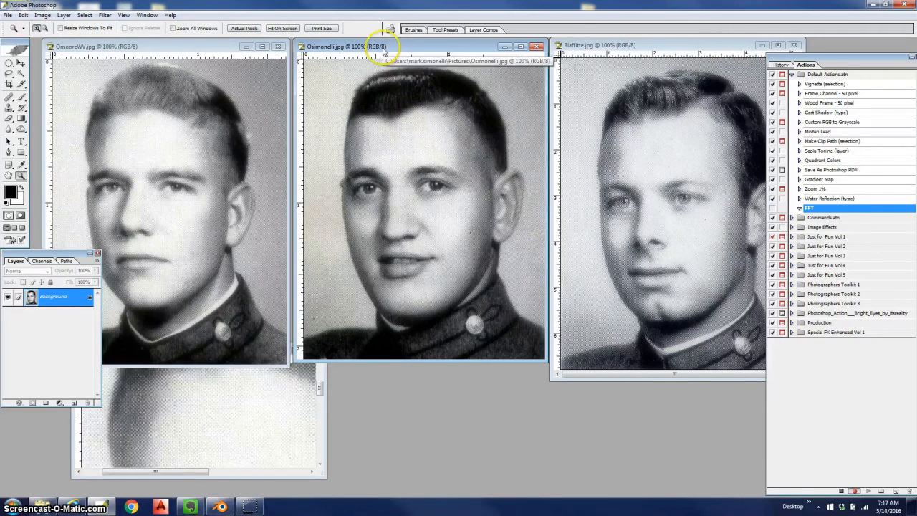
# Resize Osimonelli.jpg to 500 pixels wide by 620 pixels high.
pyautogui.click(43, 15)
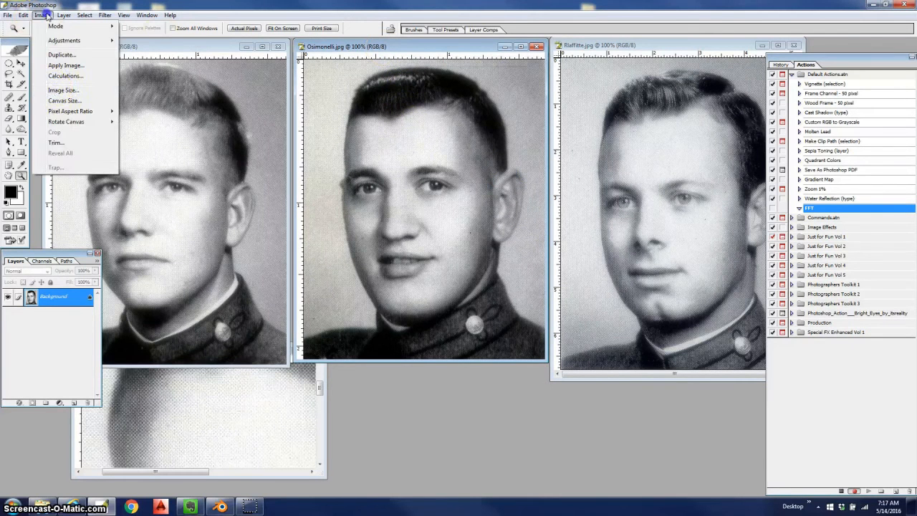
pyautogui.click(56, 91)
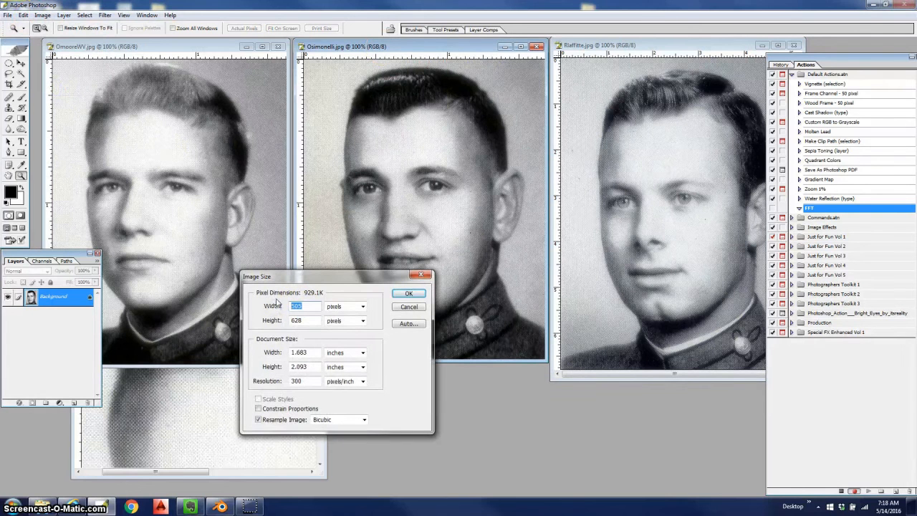
pyautogui.write('5')
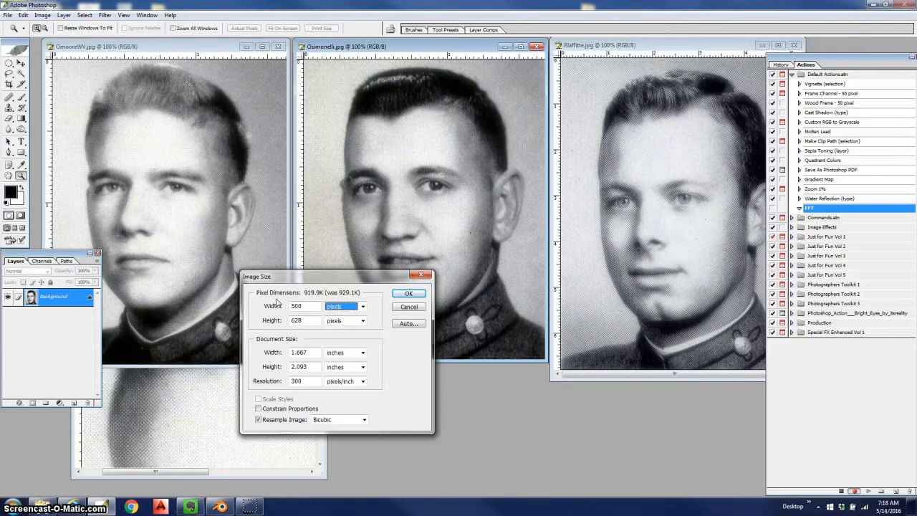
pyautogui.press('Tab')
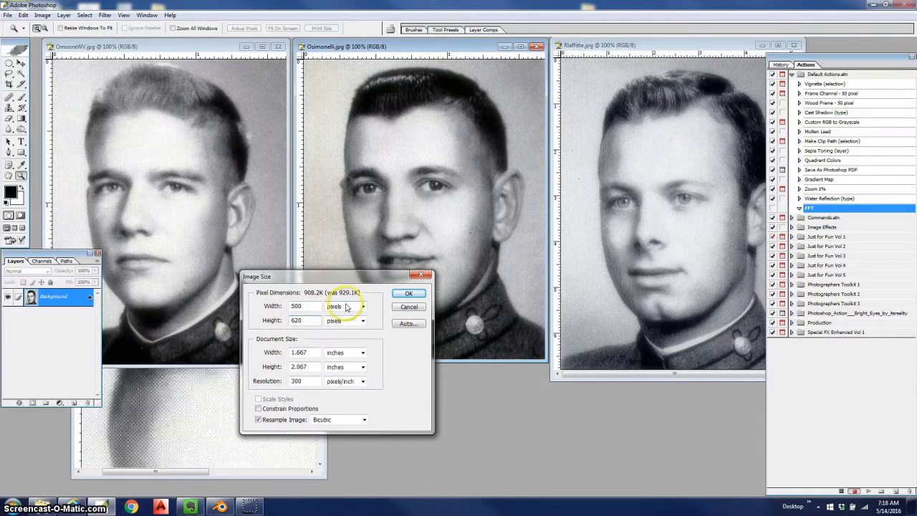
pyautogui.click(406, 294)
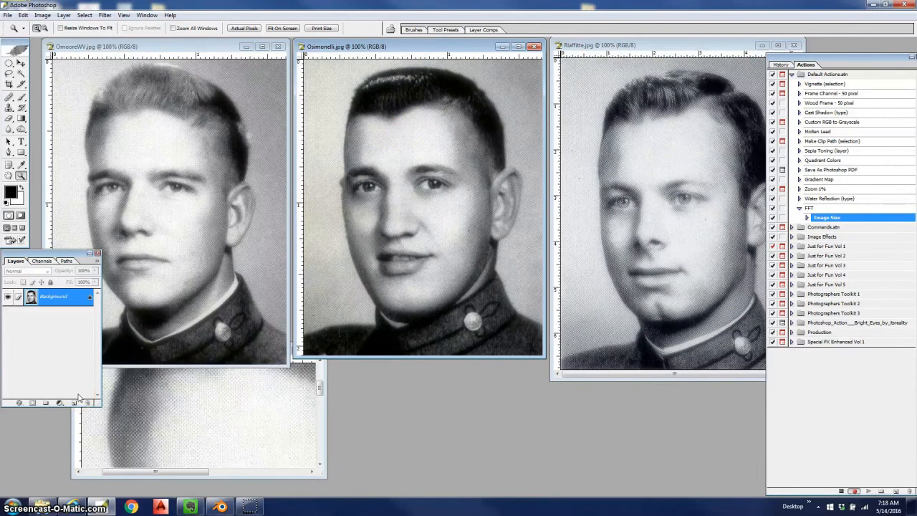
# Duplicate the Background layer and name the copy Gray Level.
pyautogui.hotkey('ctrl', 'j')
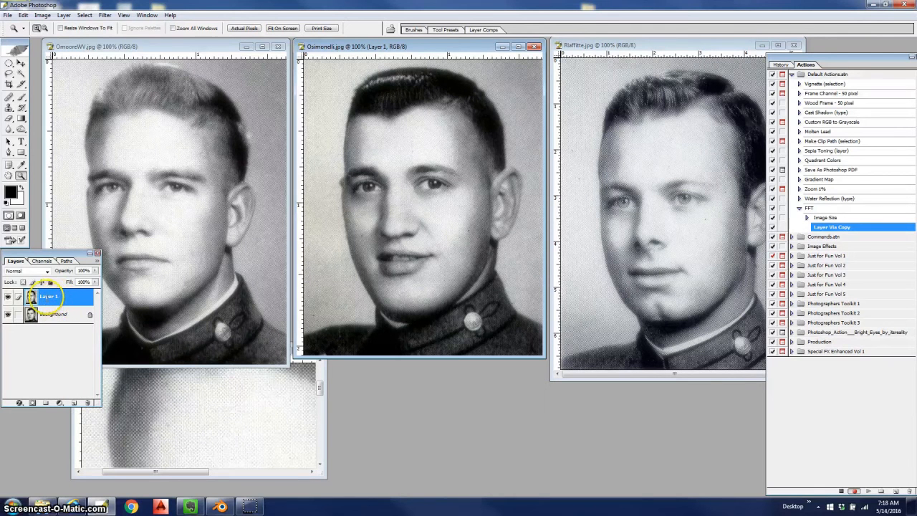
pyautogui.write('Gra')
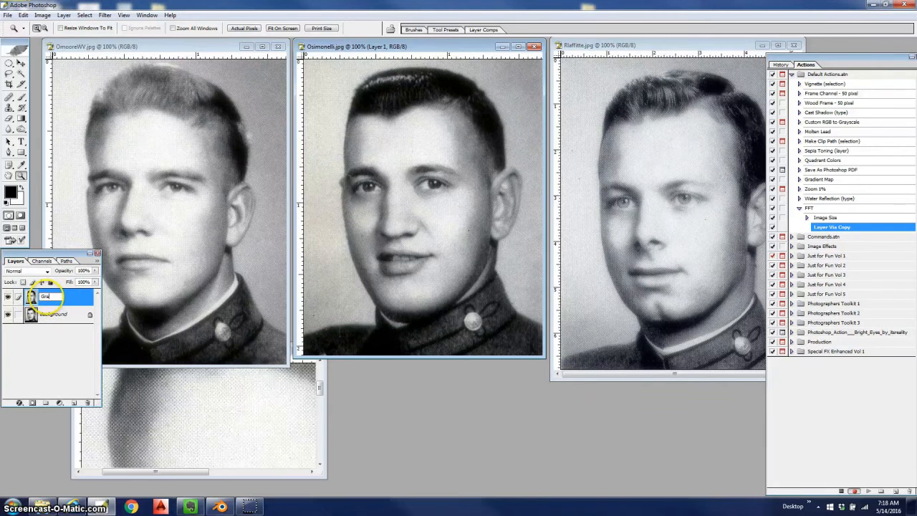
pyautogui.write('y Level')
pyautogui.press('Return')
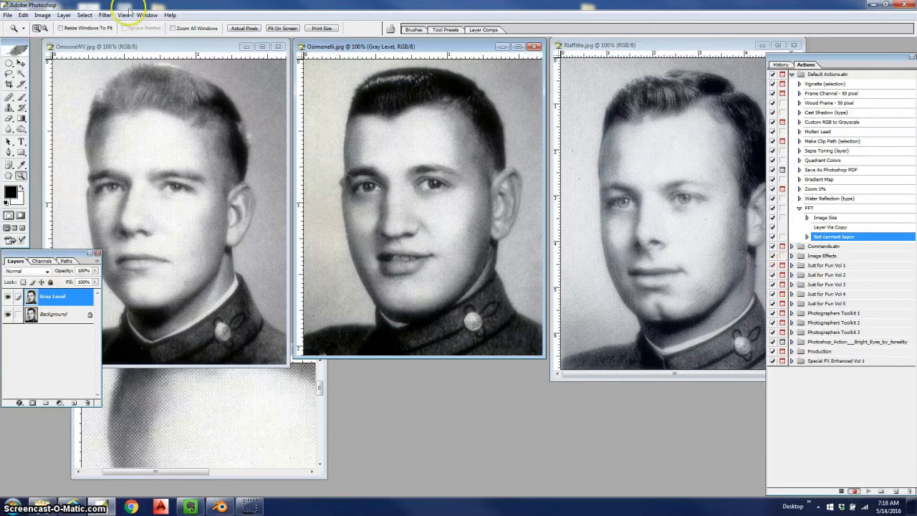
# Apply the Average blur filter to the Gray Level layer and hide that layer.
pyautogui.click(105, 15)
pyautogui.moveTo(117, 96)
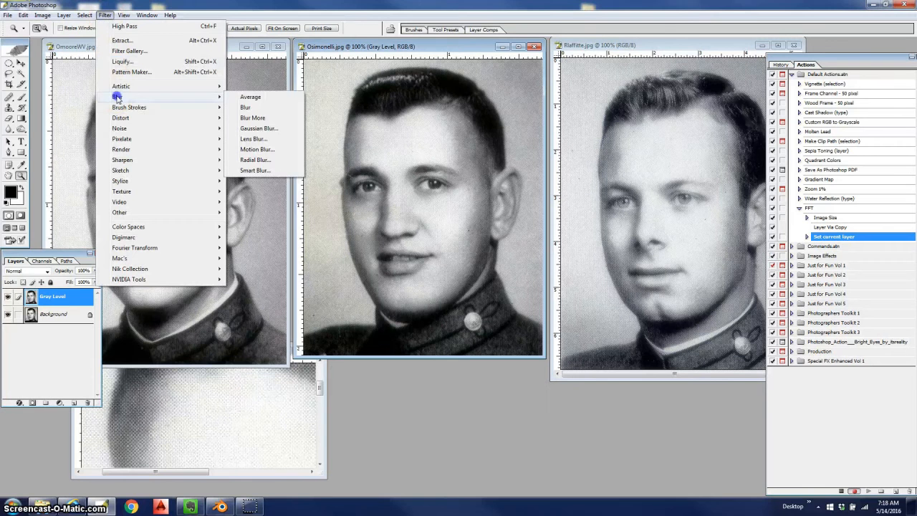
pyautogui.click(251, 95)
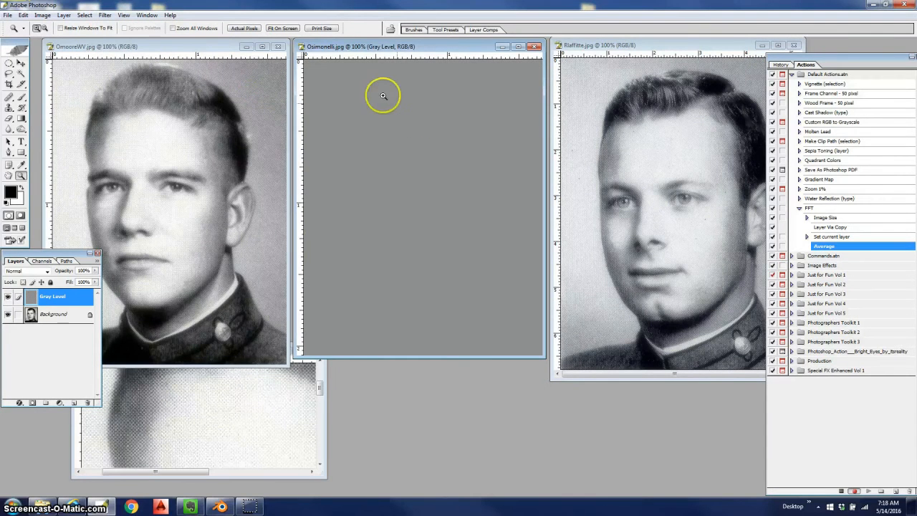
pyautogui.click(8, 299)
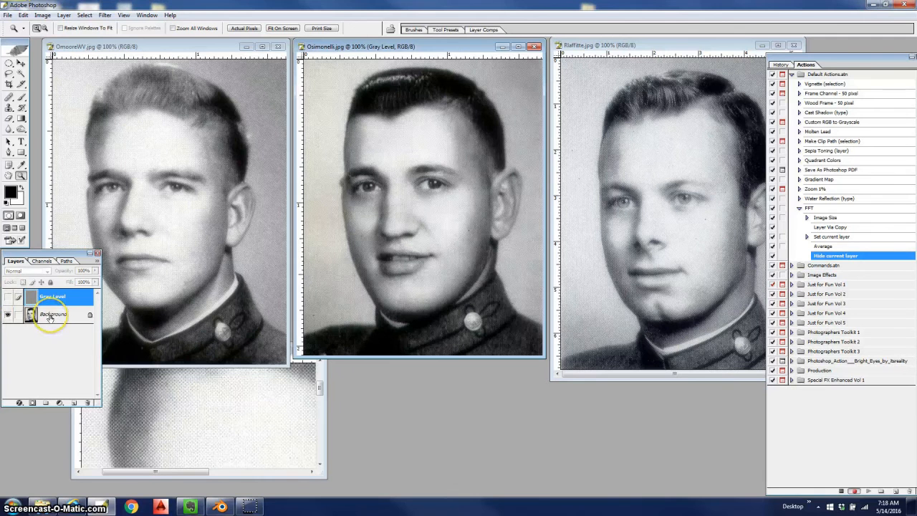
# Add a new layer above Gray Level, stamp the visible image onto it and rename it Remove Pattern.
pyautogui.click(74, 403)
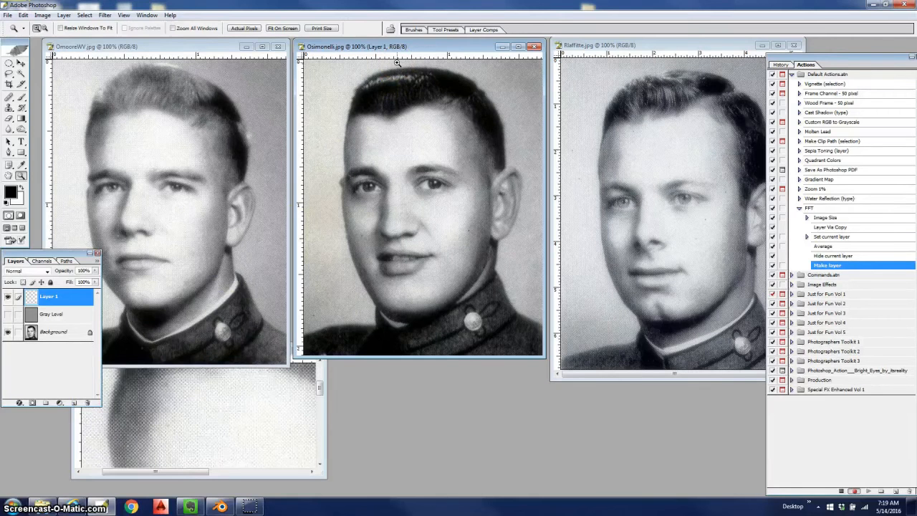
pyautogui.hotkey('ctrl', 'shift', 'alt', 'e')
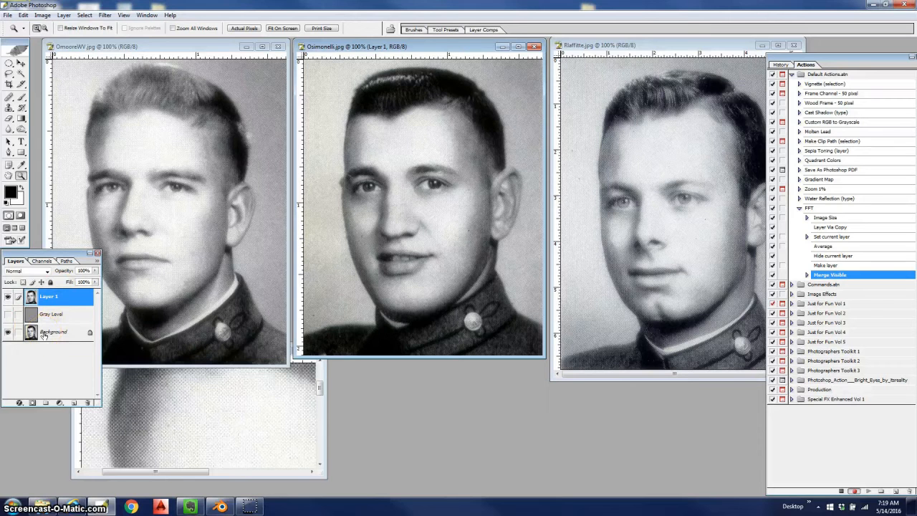
pyautogui.click(49, 301)
pyautogui.click(51, 301)
pyautogui.doubleClick(51, 299)
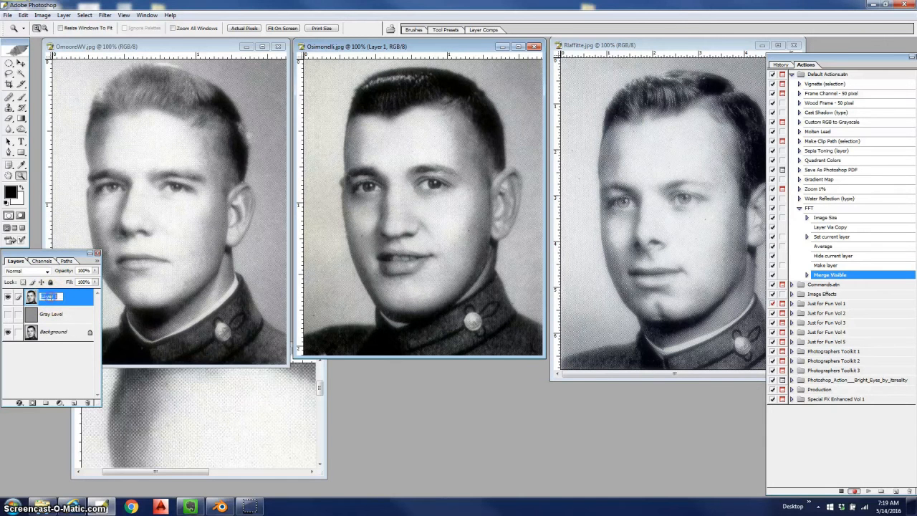
pyautogui.write('Rem')
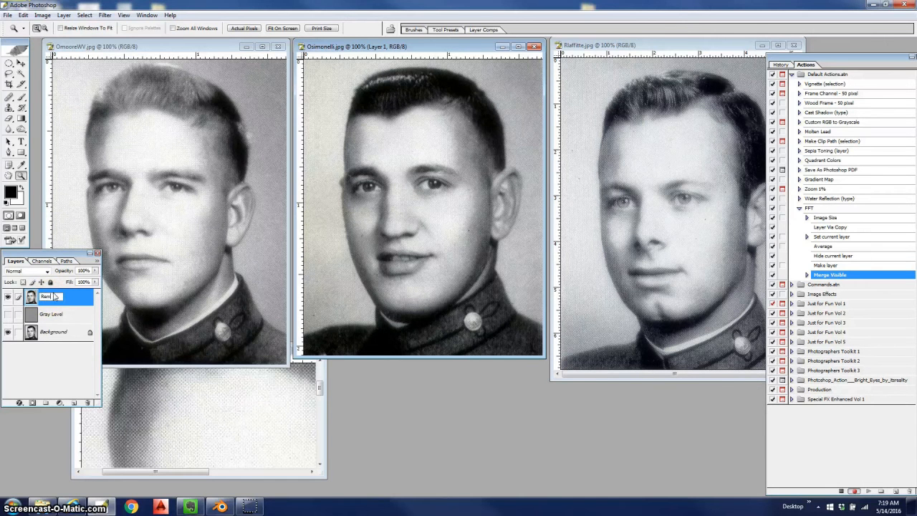
pyautogui.write('ove Fattern')
pyautogui.press('Return')
pyautogui.click(52, 299)
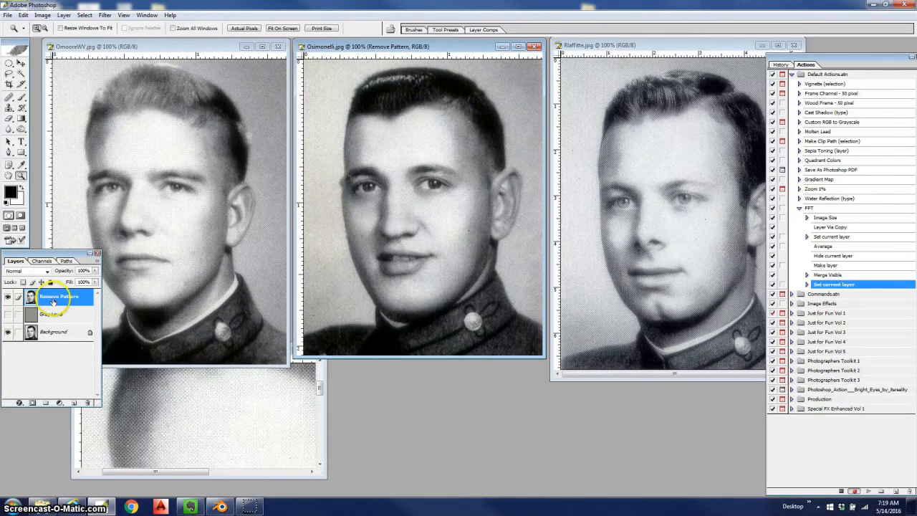
# Apply the Fourier Transform FFT filter to the Remove Pattern layer and select only its Green channel.
pyautogui.click(111, 16)
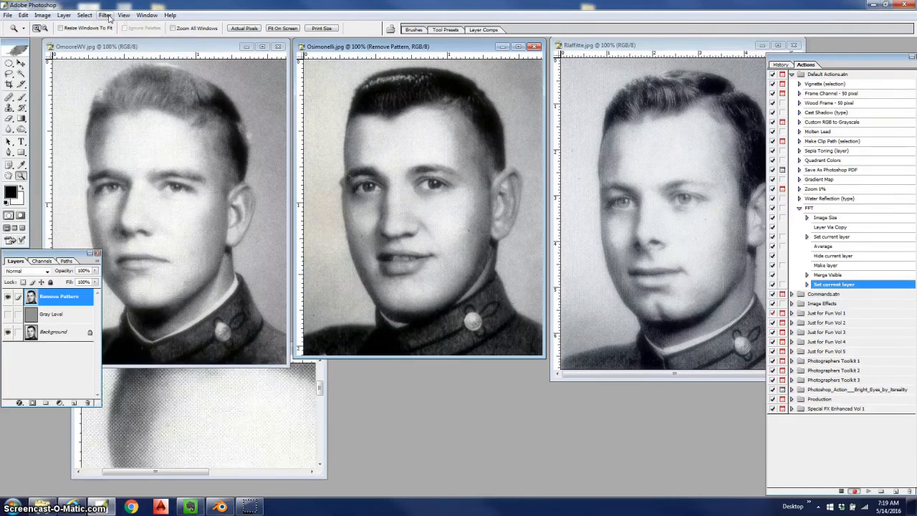
pyautogui.click(109, 16)
pyautogui.moveTo(128, 249)
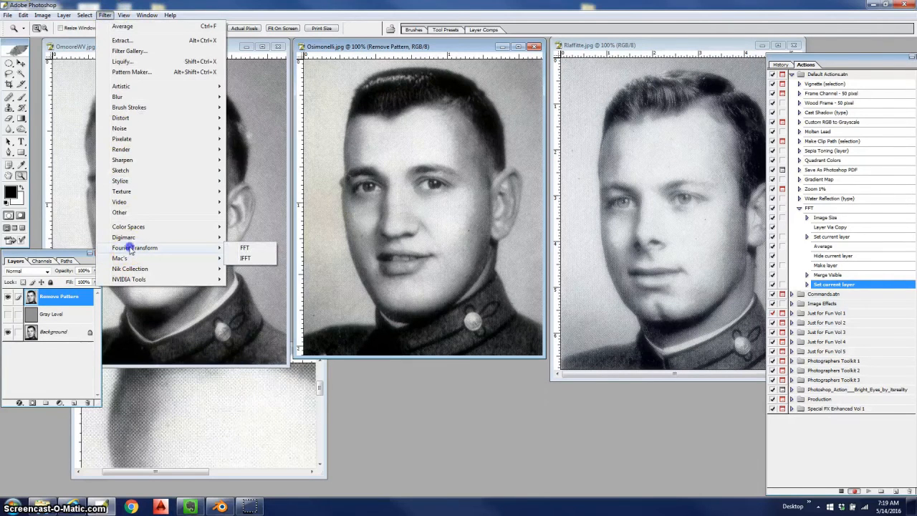
pyautogui.click(245, 249)
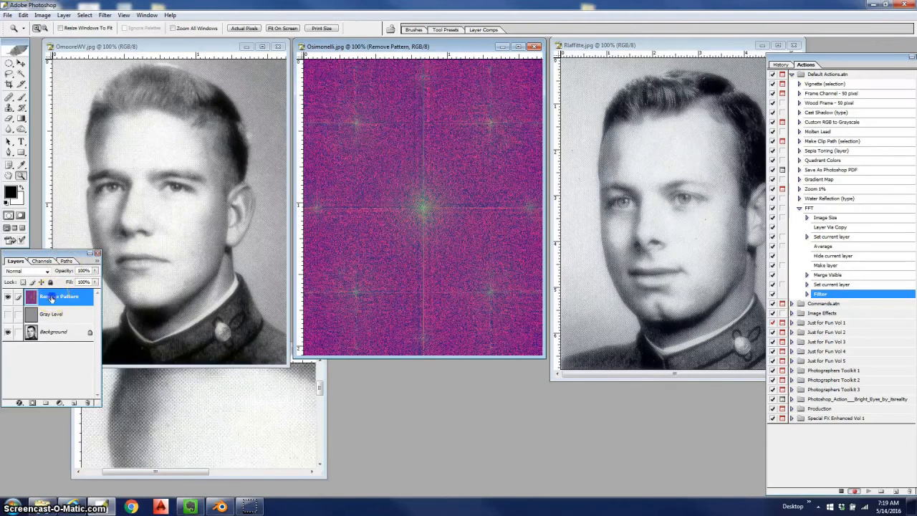
pyautogui.click(43, 261)
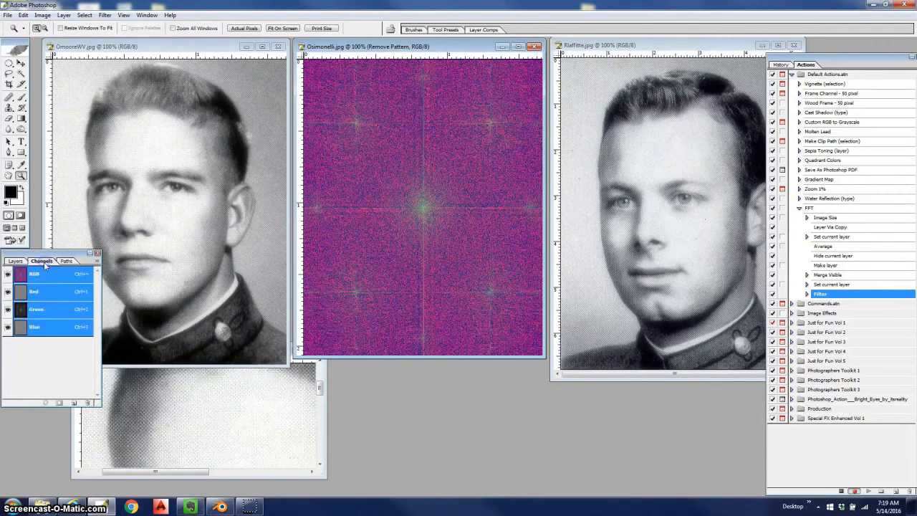
pyautogui.click(39, 310)
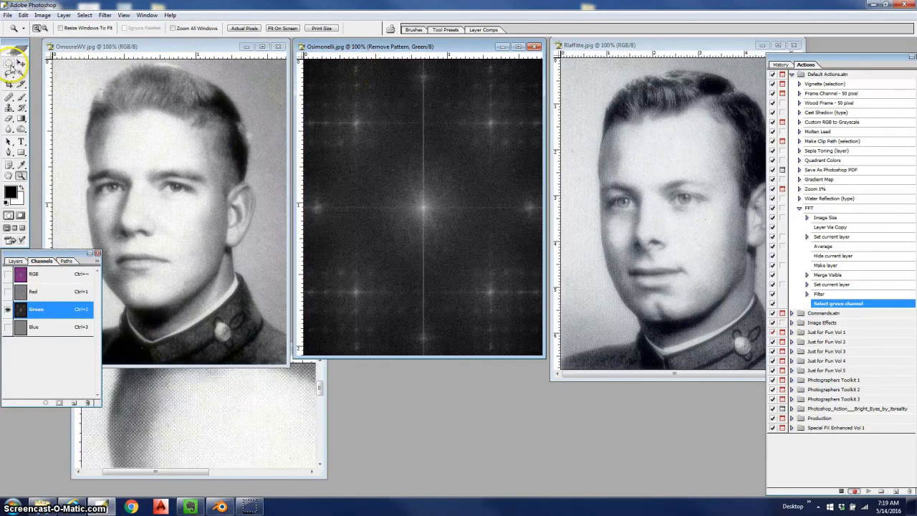
# Select a narrow full-height vertical strip along the spectrum's centre line with the Rectangular Marquee and add a narrow full-width horizontal strip through the centre.
pyautogui.click(9, 64)
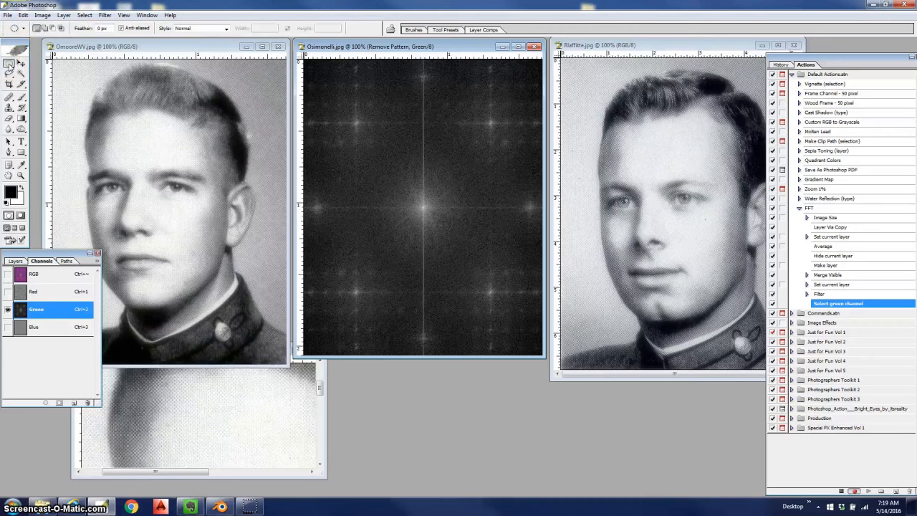
pyautogui.keyDown('alt'); pyautogui.click(10, 65); pyautogui.keyUp('alt')
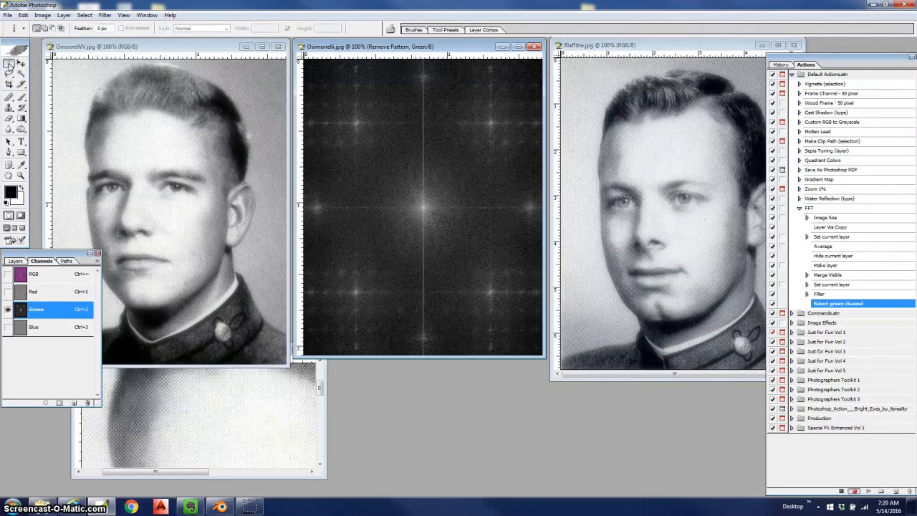
pyautogui.keyDown('alt'); pyautogui.click(9, 64); pyautogui.keyUp('alt')
pyautogui.keyDown('alt'); pyautogui.click(9, 64); pyautogui.keyUp('alt')
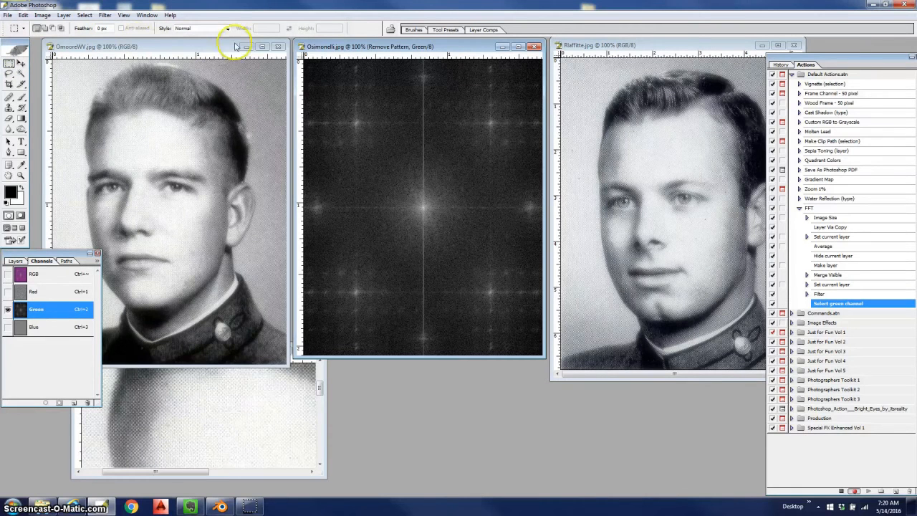
pyautogui.click(219, 29)
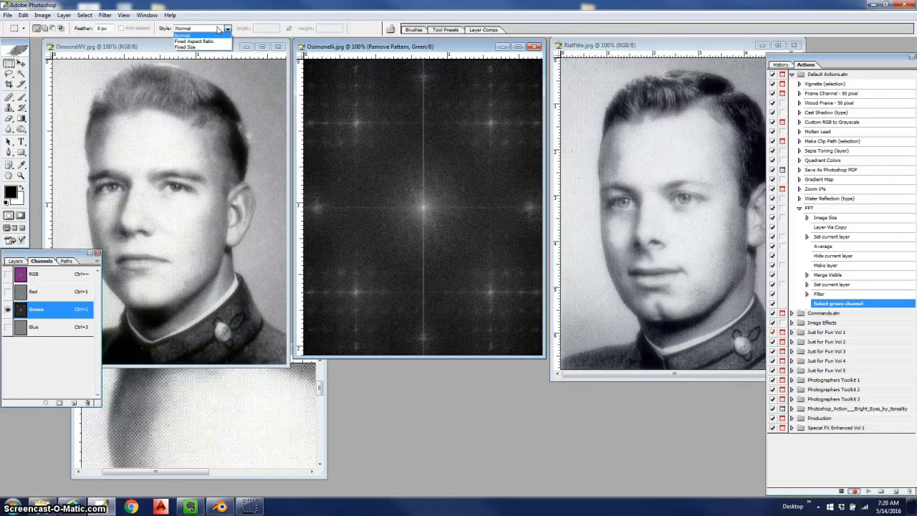
pyautogui.click(219, 30)
pyautogui.click(219, 29)
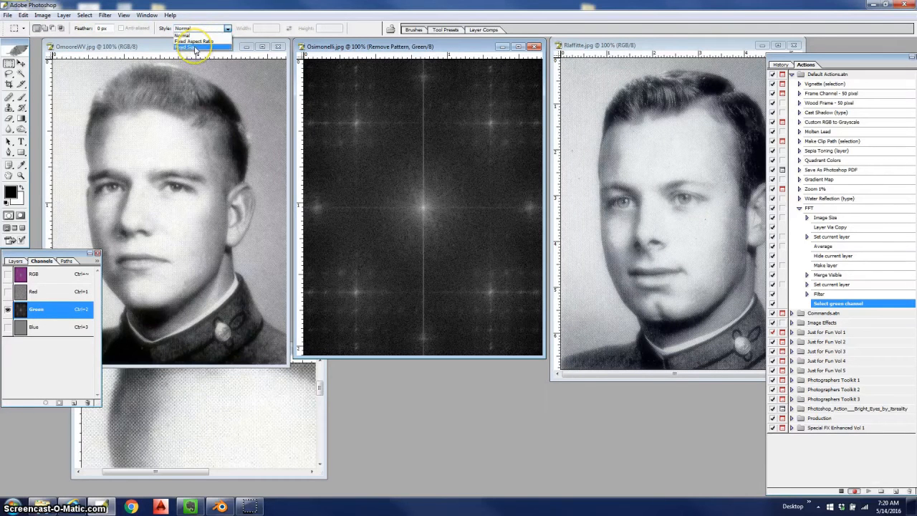
pyautogui.click(387, 46)
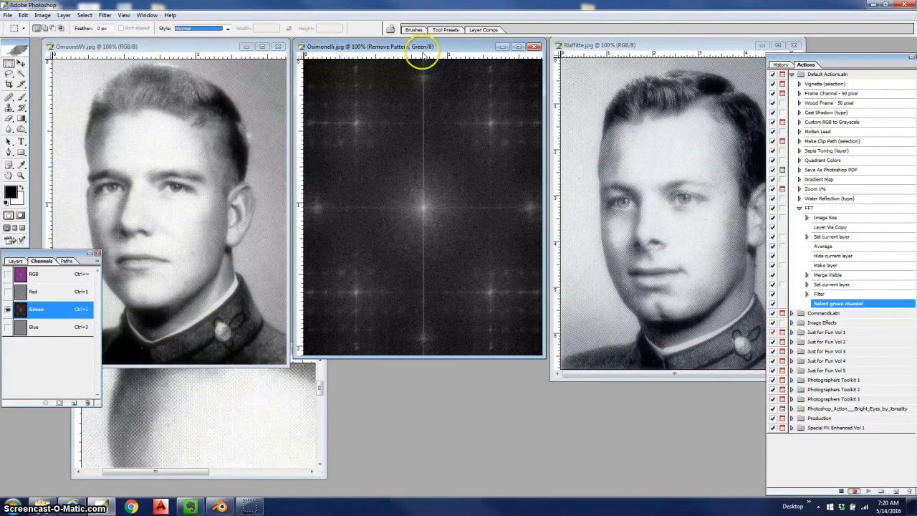
pyautogui.doubleClick(422, 46)
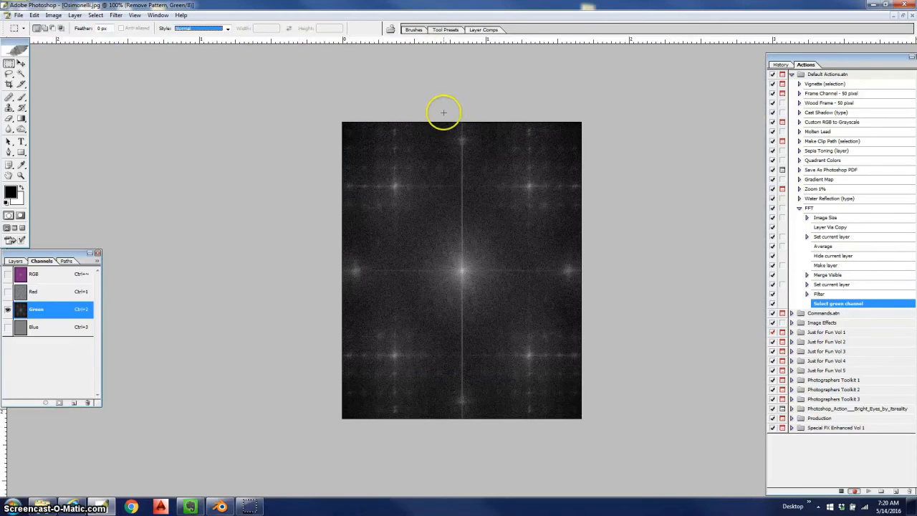
pyautogui.moveTo(457, 116); pyautogui.dragTo(467, 418)
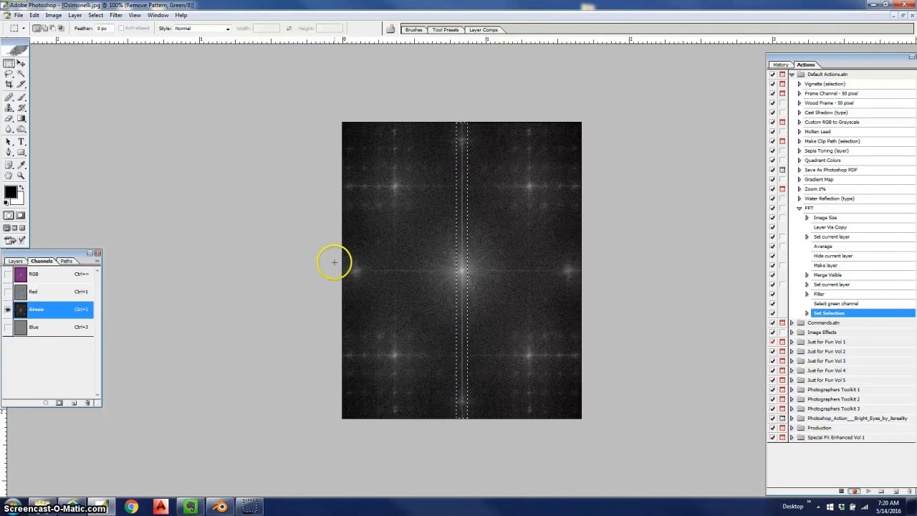
pyautogui.moveTo(337, 267); pyautogui.dragTo(364, 268)
pyautogui.moveTo(553, 275); pyautogui.dragTo(582, 275)
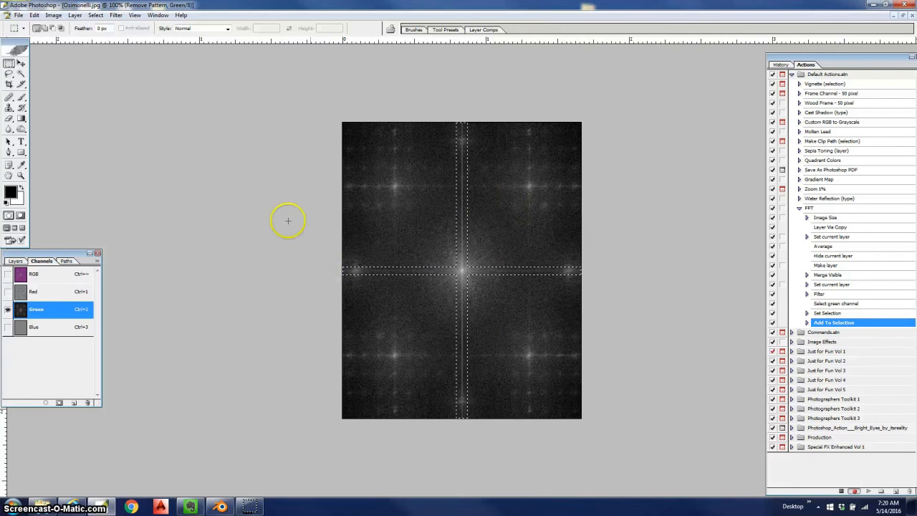
# Add an upright ellipse around the bright centre of the spectrum to the cross-shaped selection with the Elliptical Marquee.
pyautogui.click(8, 63)
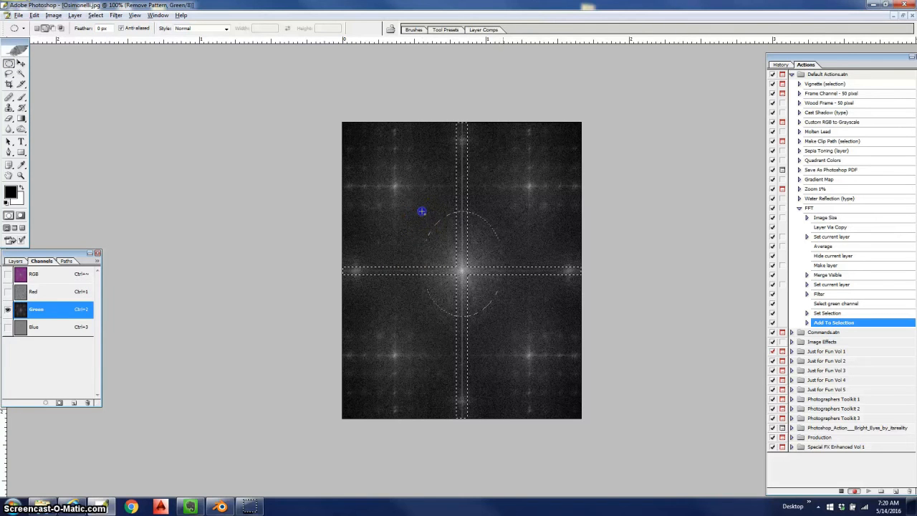
pyautogui.moveTo(503, 316); pyautogui.dragTo(510, 324)
pyautogui.moveTo(422, 211); pyautogui.dragTo(507, 326)
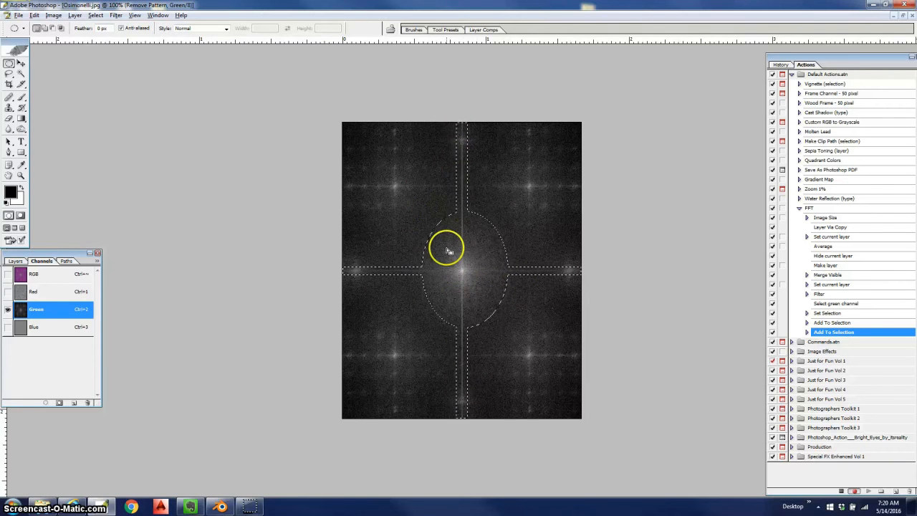
# Invert the selection and reset the foreground and background swatches to their default colours.
pyautogui.click(95, 15)
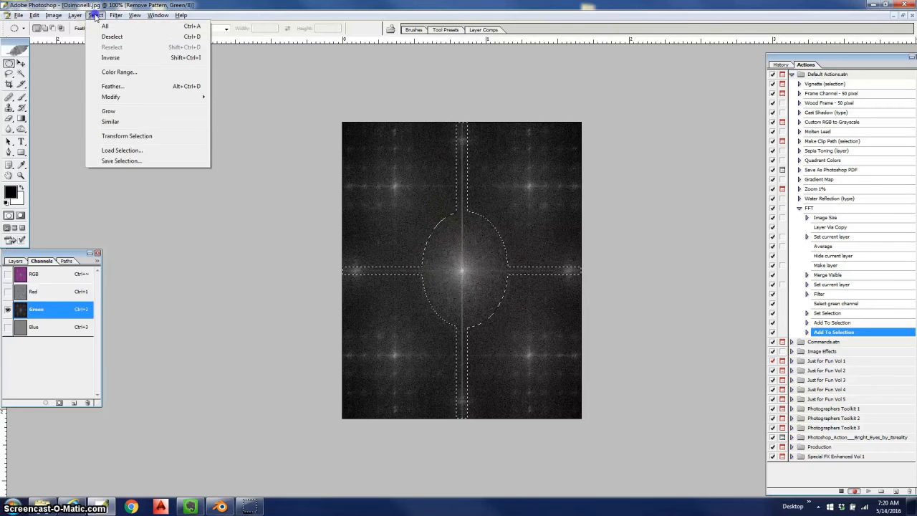
pyautogui.click(109, 58)
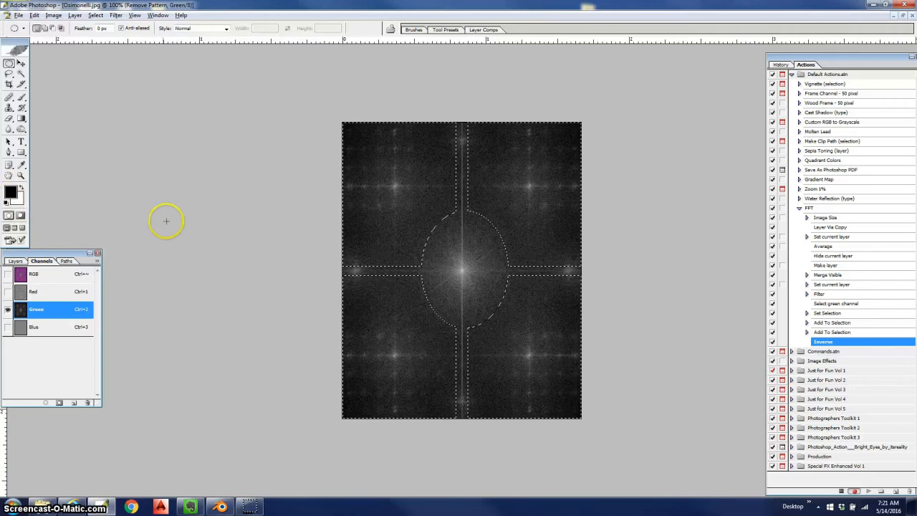
pyautogui.click(6, 204)
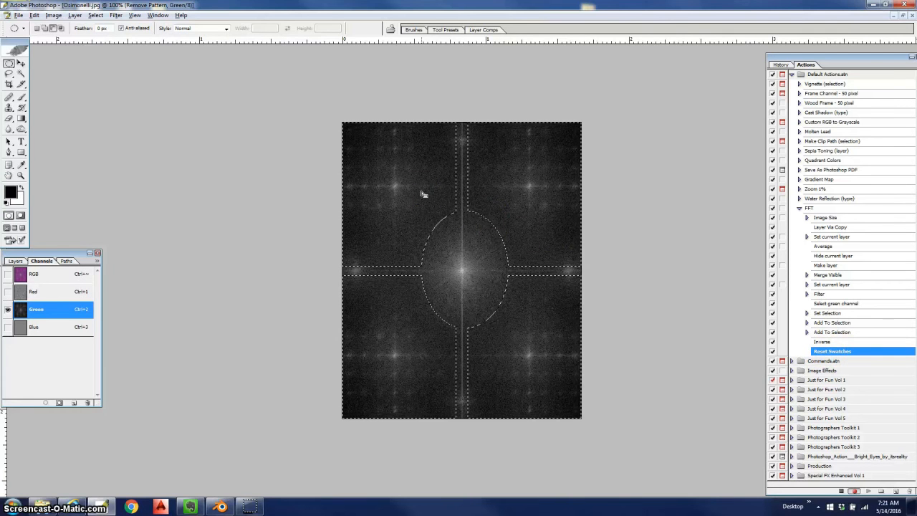
# Fill the inverted selection in the Green channel with black and deselect it.
pyautogui.hotkey('alt', 'BackSpace')
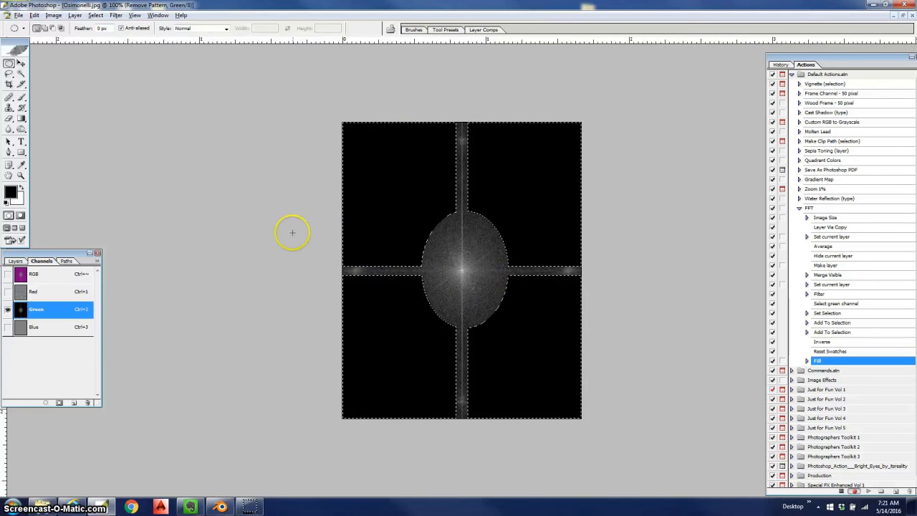
pyautogui.hotkey('ctrl', 'd')
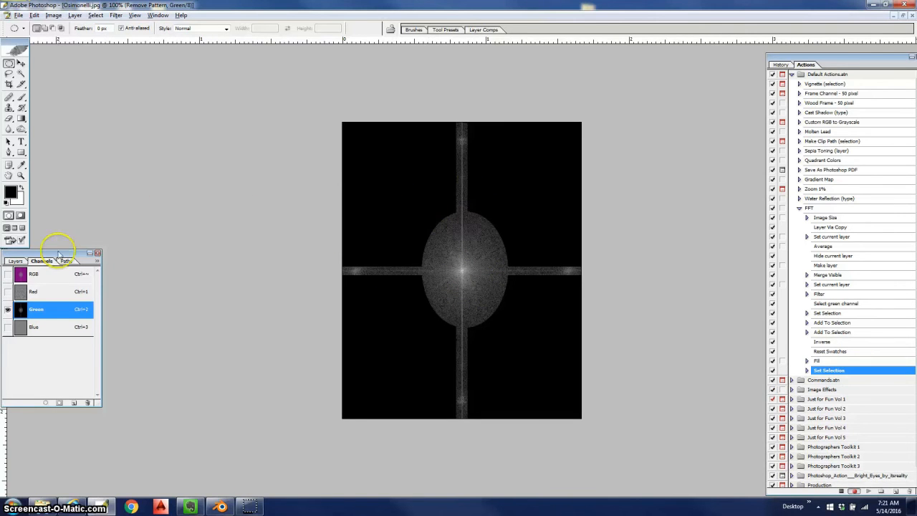
# Reactivate the composite RGB channel and apply the Fourier Transform IFFT filter to the Remove Pattern layer.
pyautogui.click(34, 274)
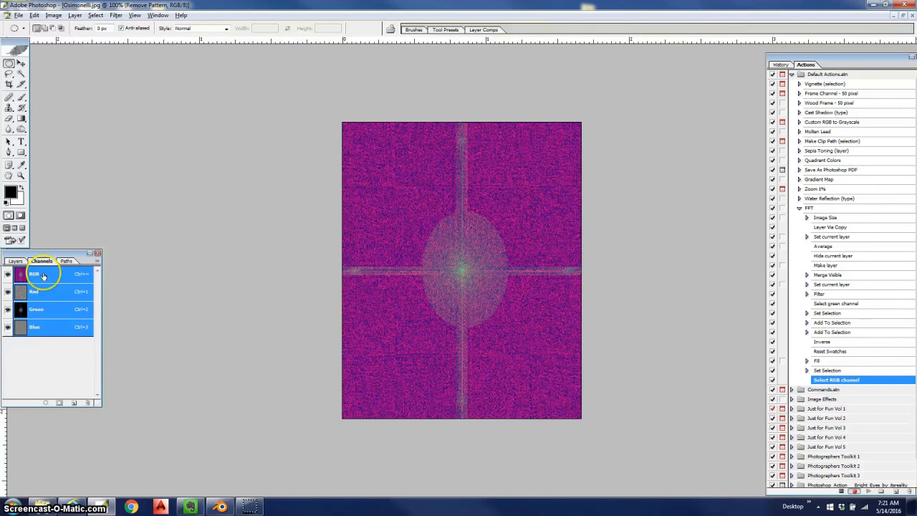
pyautogui.click(115, 15)
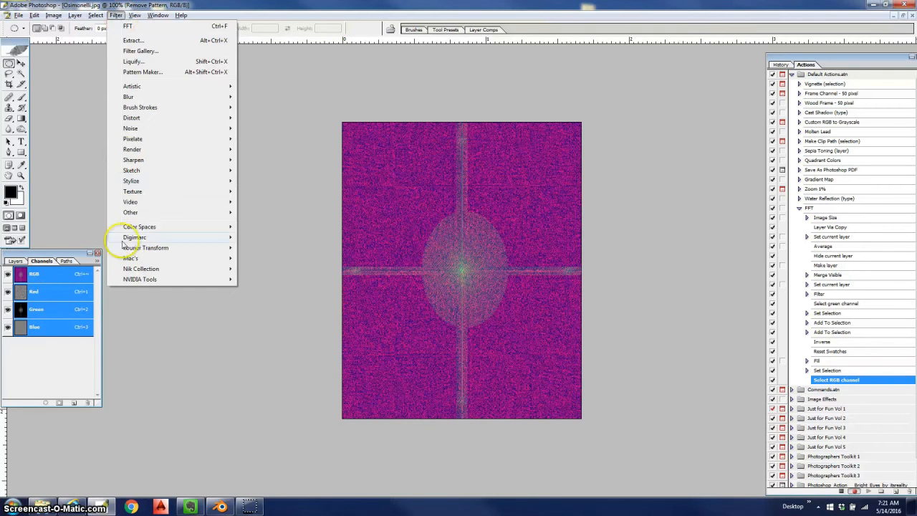
pyautogui.moveTo(133, 247)
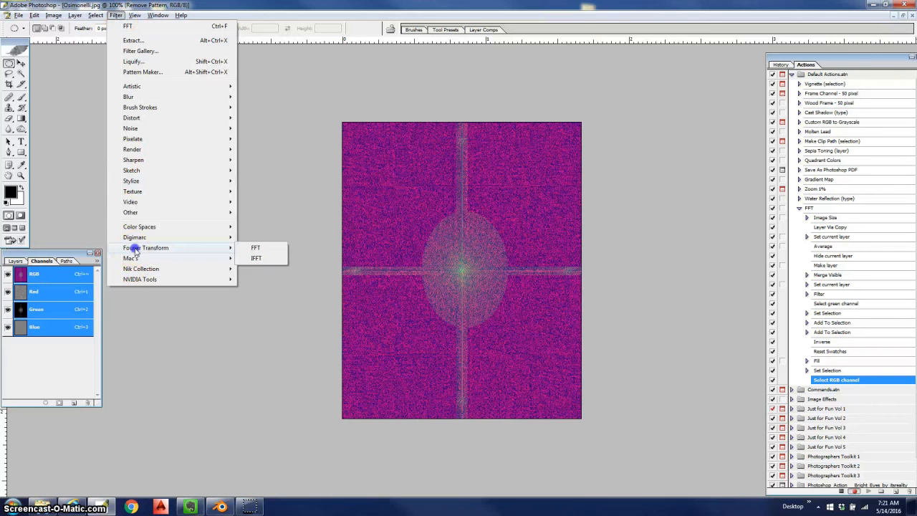
pyautogui.click(270, 262)
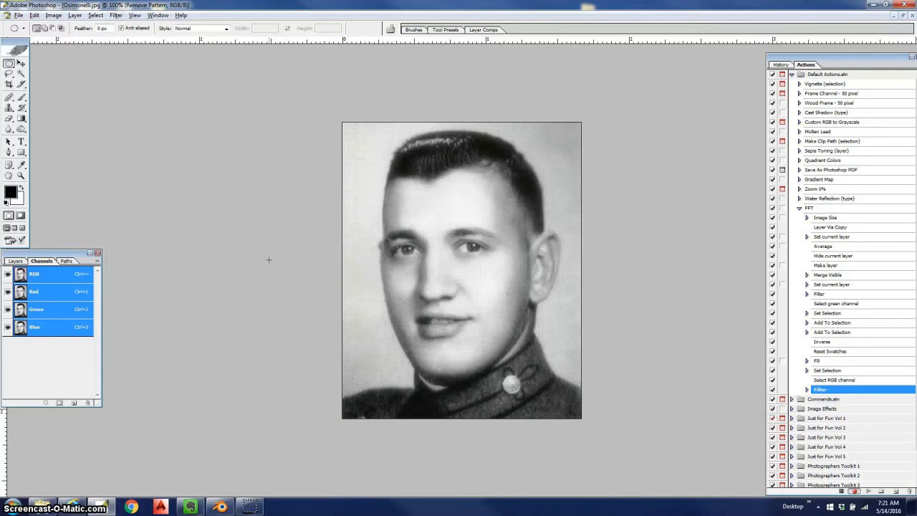
# Show only the Remove Pattern layer and make the Gray Level layer visible beneath it.
pyautogui.click(15, 261)
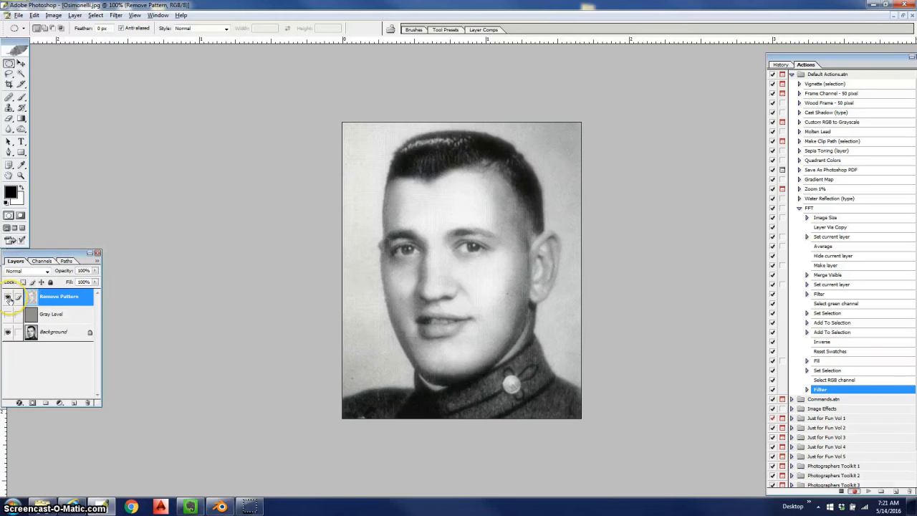
pyautogui.click(9, 299)
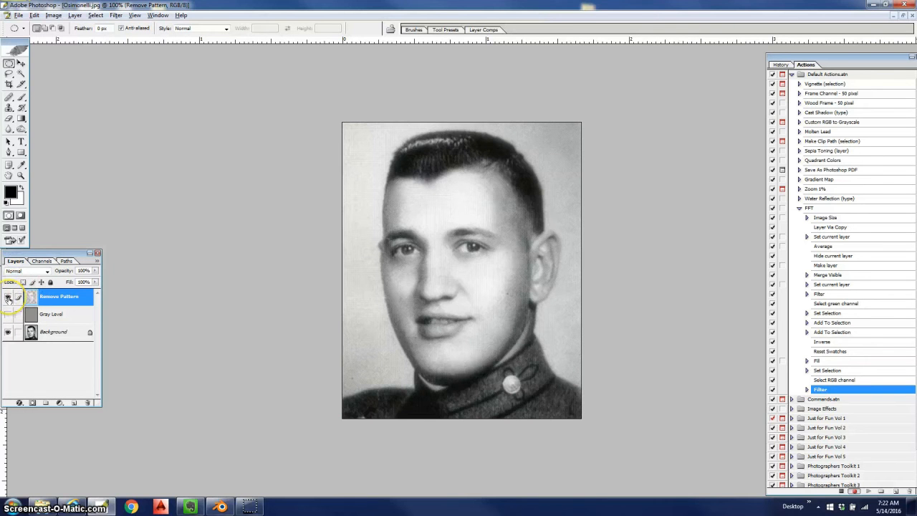
pyautogui.keyDown('alt'); pyautogui.click(9, 299); pyautogui.keyUp('alt')
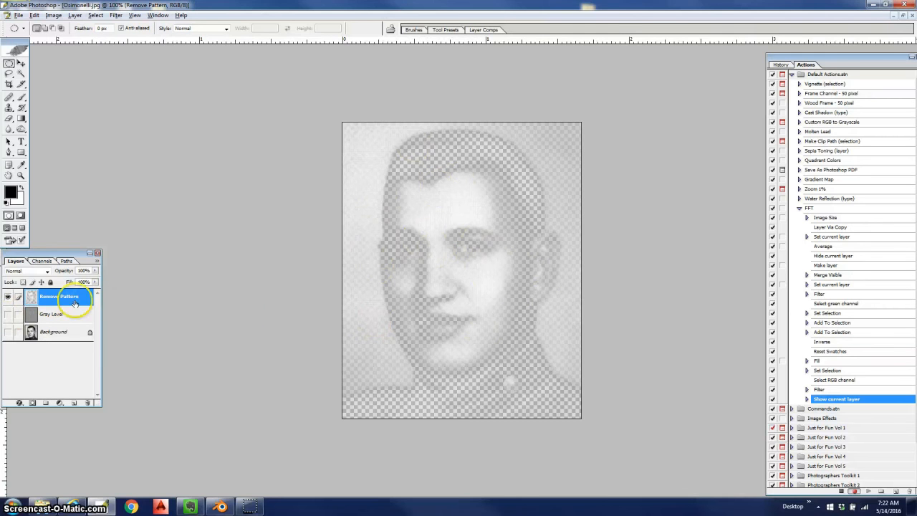
pyautogui.click(7, 314)
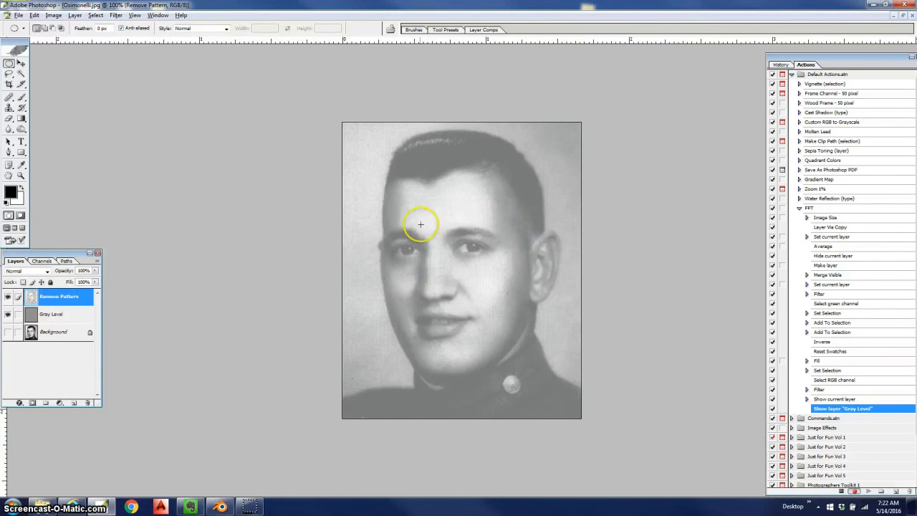
# Add a Levels adjustment layer directly above the Gray Level layer with the black input level set to 144.
pyautogui.click(52, 315)
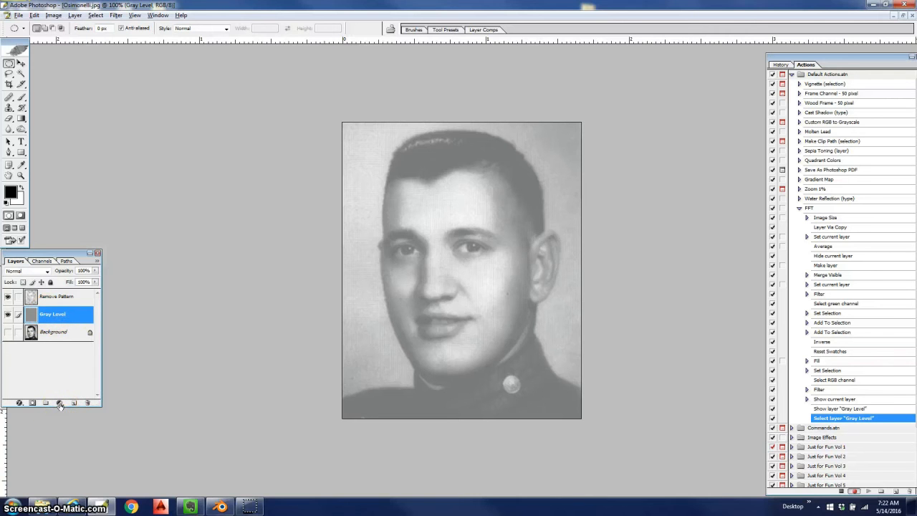
pyautogui.click(60, 403)
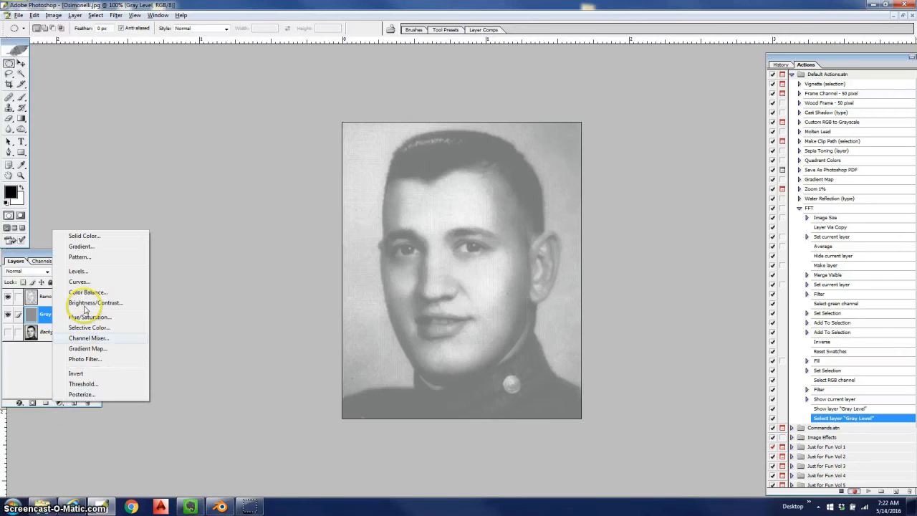
pyautogui.click(79, 272)
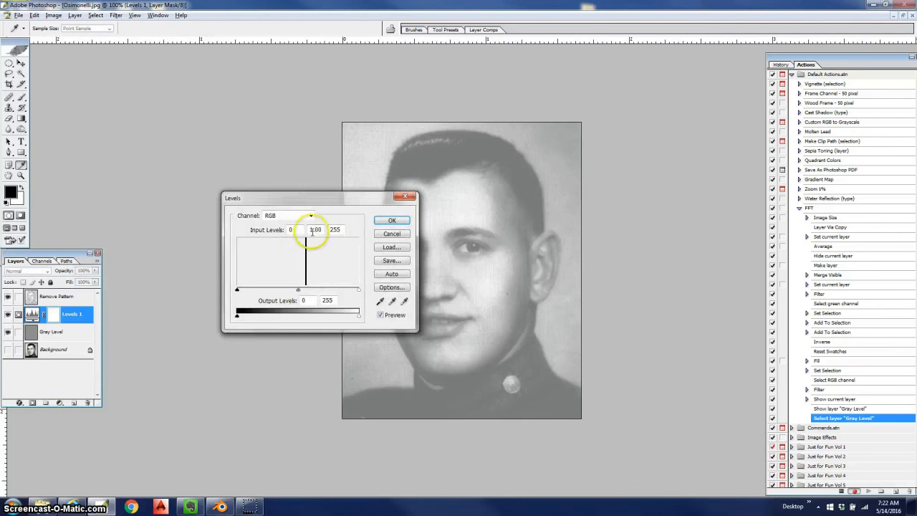
pyautogui.moveTo(313, 196); pyautogui.dragTo(207, 109)
pyautogui.moveTo(128, 200); pyautogui.dragTo(195, 205)
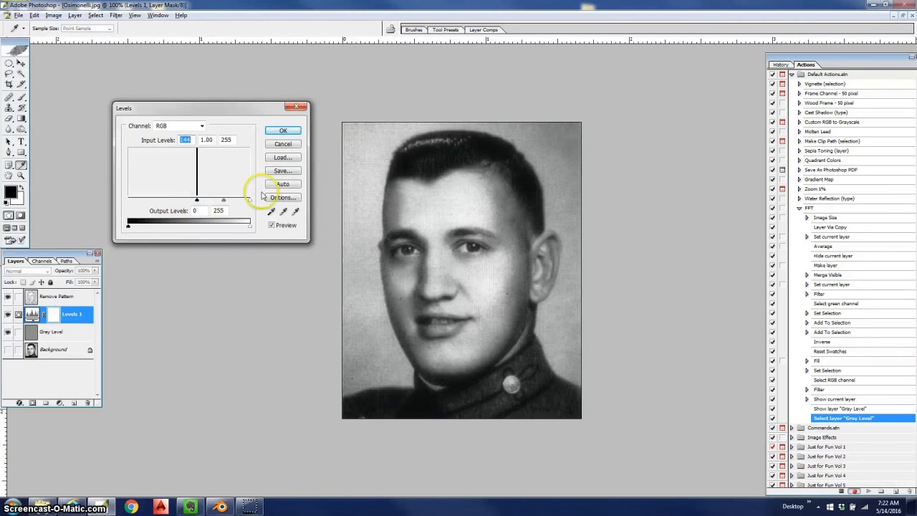
pyautogui.click(281, 134)
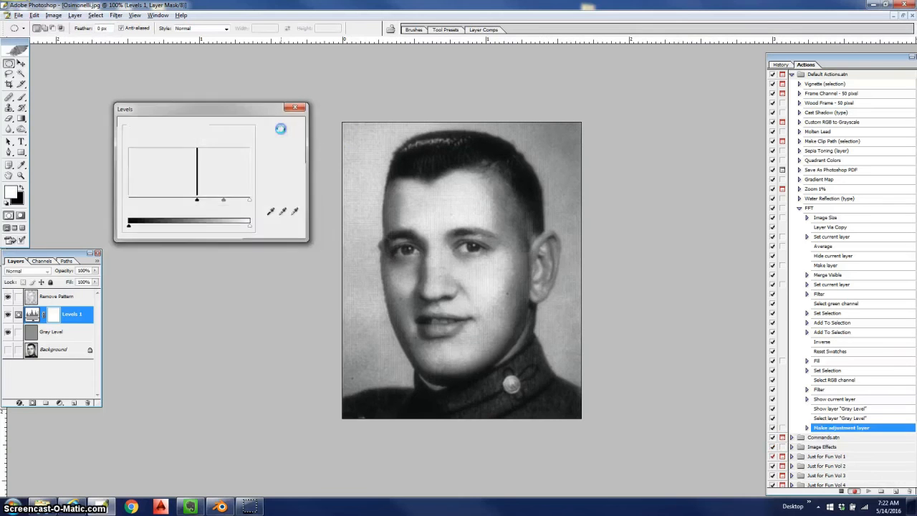
# Apply a Gaussian Blur with a 1.0 pixel radius to the Remove Pattern layer.
pyautogui.click(49, 300)
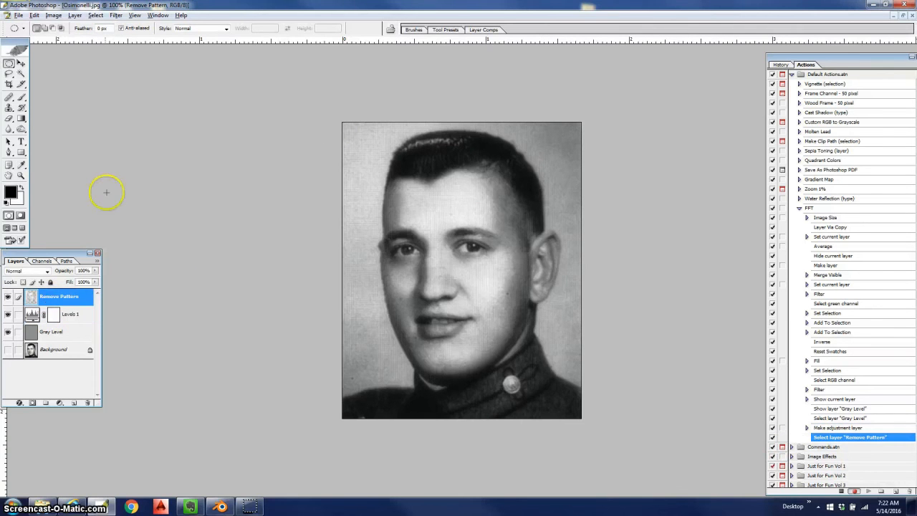
pyautogui.click(116, 15)
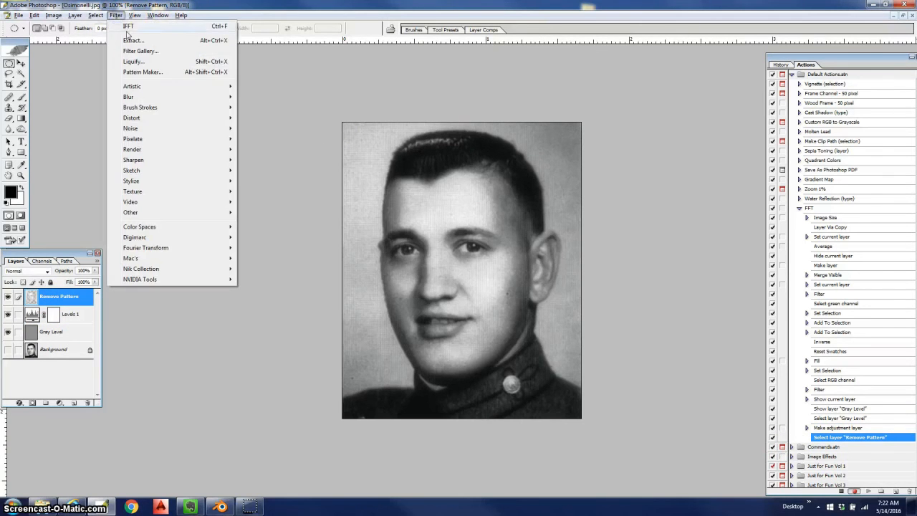
pyautogui.moveTo(126, 99)
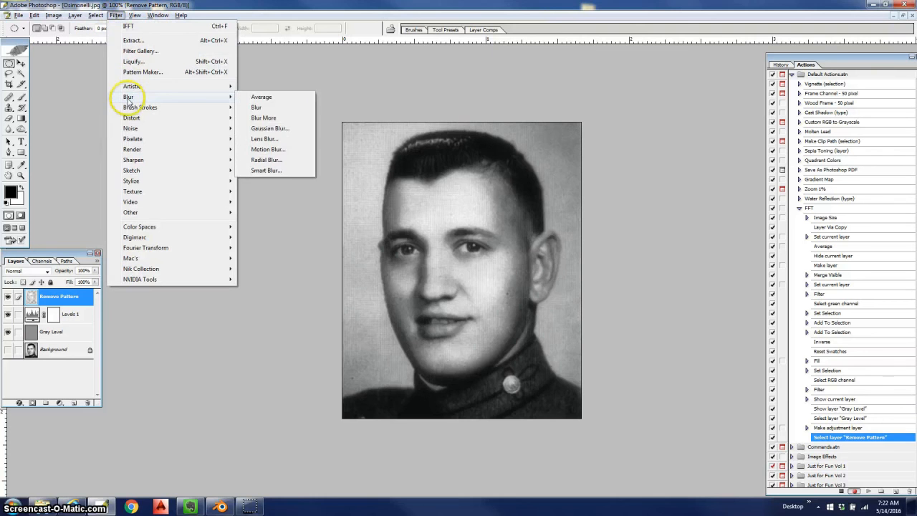
pyautogui.click(269, 129)
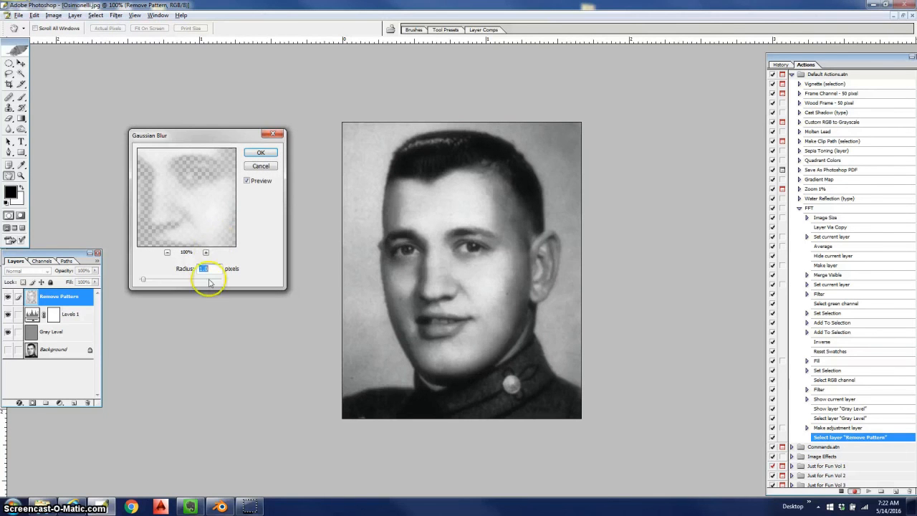
pyautogui.click(208, 268)
pyautogui.click(261, 152)
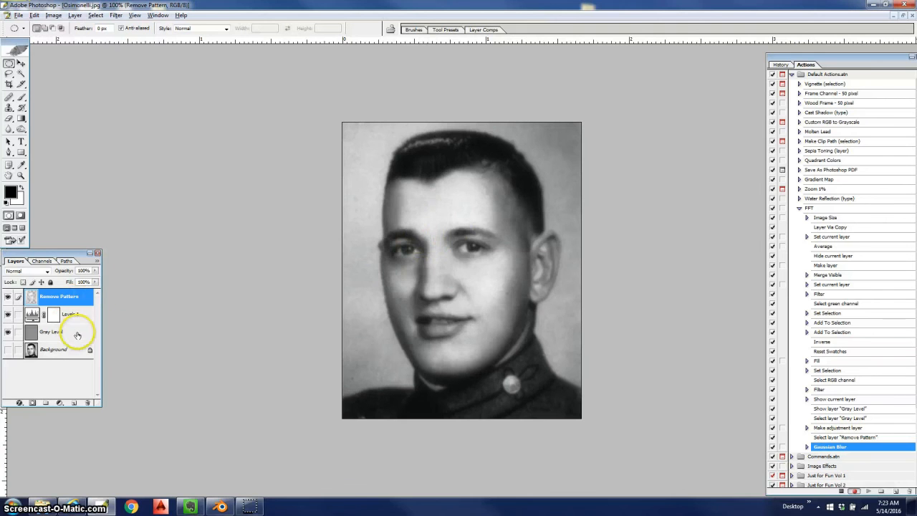
# Create a new top layer holding a merged copy of all visible layers and set its blend mode to Overlay.
pyautogui.click(75, 403)
pyautogui.doubleClick(55, 294)
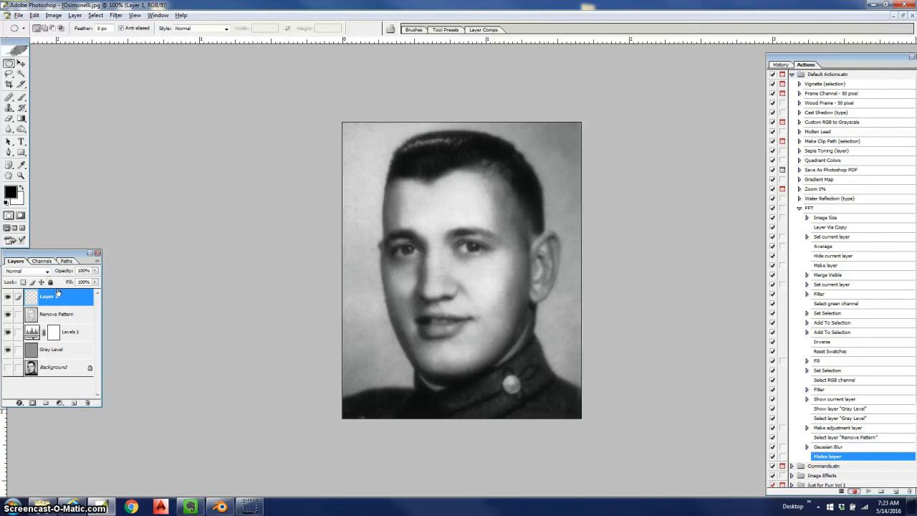
pyautogui.hotkey('ctrl', 'shift', 'alt', 'e')
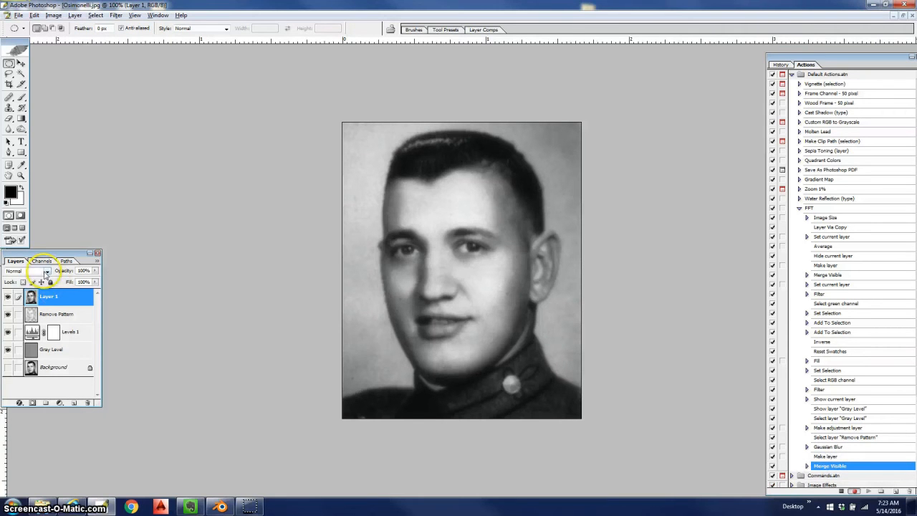
pyautogui.click(28, 270)
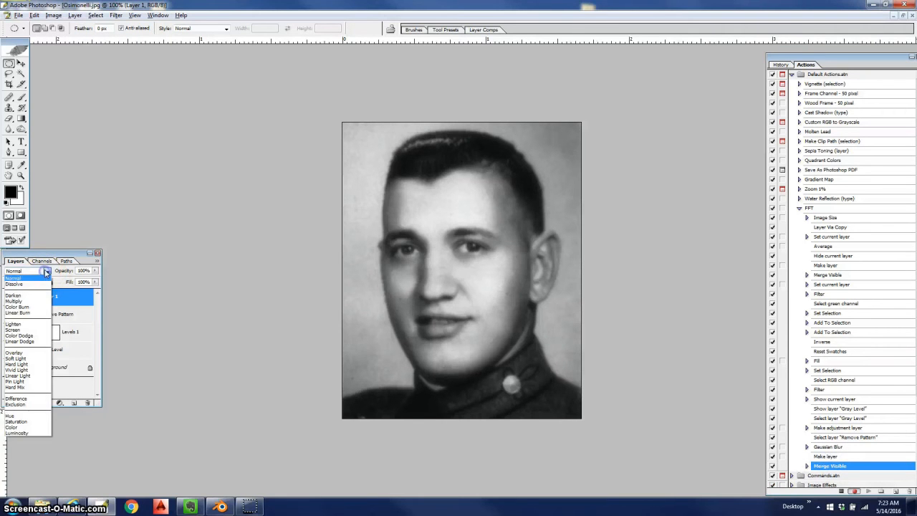
pyautogui.click(27, 353)
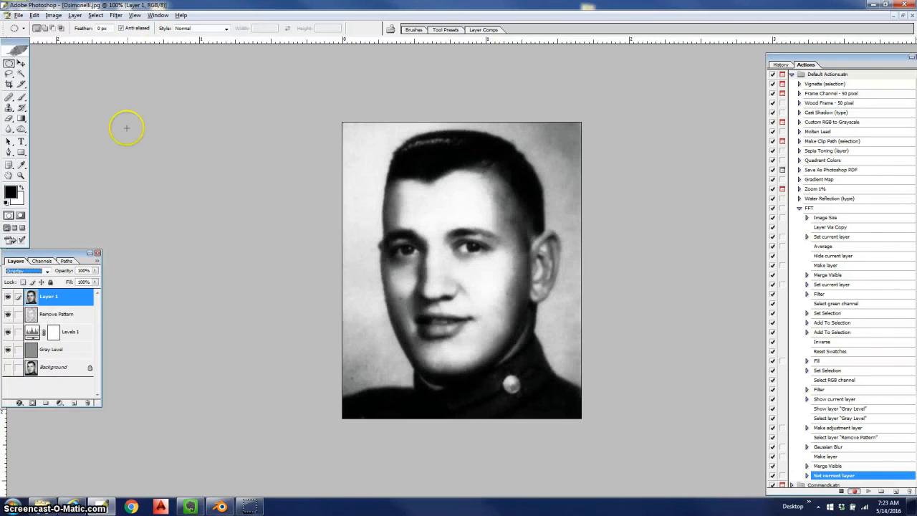
# Apply a High Pass filter with a radius of about 3 pixels to the merged Overlay layer.
pyautogui.click(116, 15)
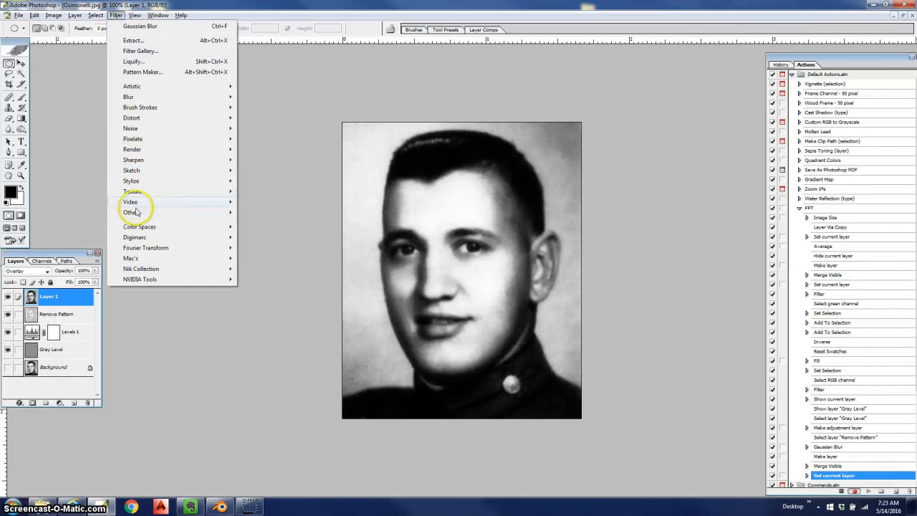
pyautogui.moveTo(134, 212)
pyautogui.click(252, 222)
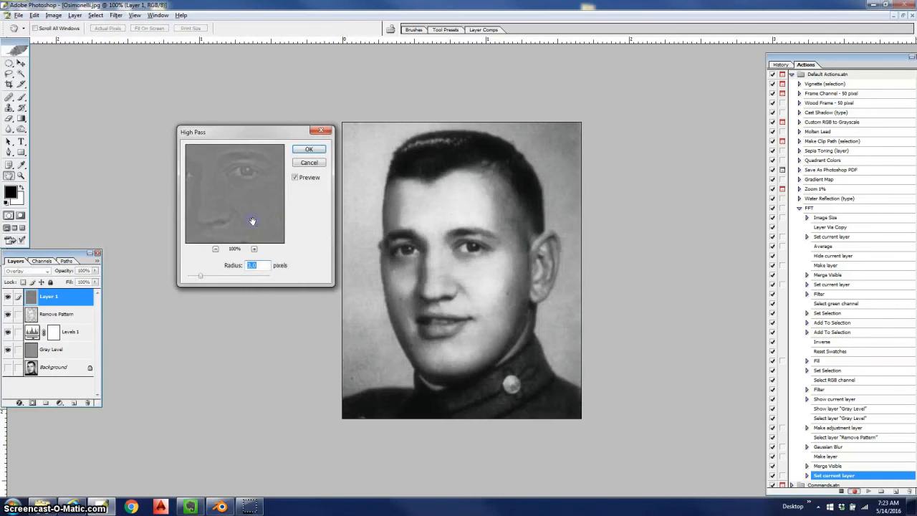
pyautogui.moveTo(200, 275); pyautogui.dragTo(198, 284)
pyautogui.click(309, 150)
pyautogui.moveTo(199, 277); pyautogui.dragTo(201, 276)
pyautogui.click(308, 149)
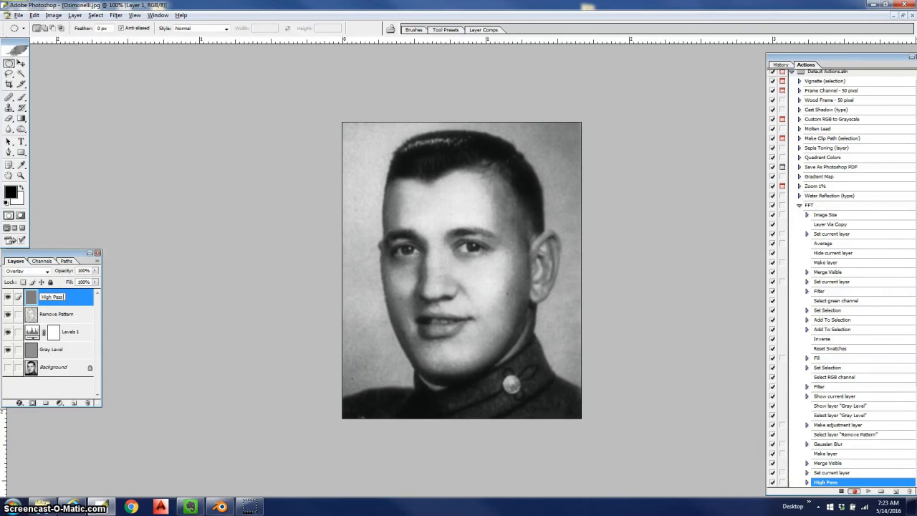
# Rename the merged Overlay layer as High Pass Sharpen.
pyautogui.write('Shi')
pyautogui.write('rpen')
pyautogui.press('Return')
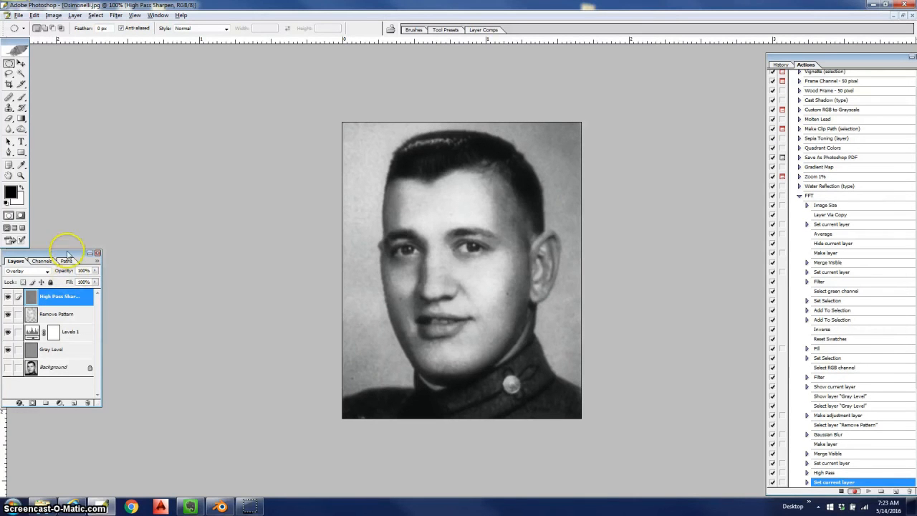
# Reposition and enlarge the Layers palette, and stop recording the FFT action.
pyautogui.moveTo(67, 254); pyautogui.dragTo(77, 254)
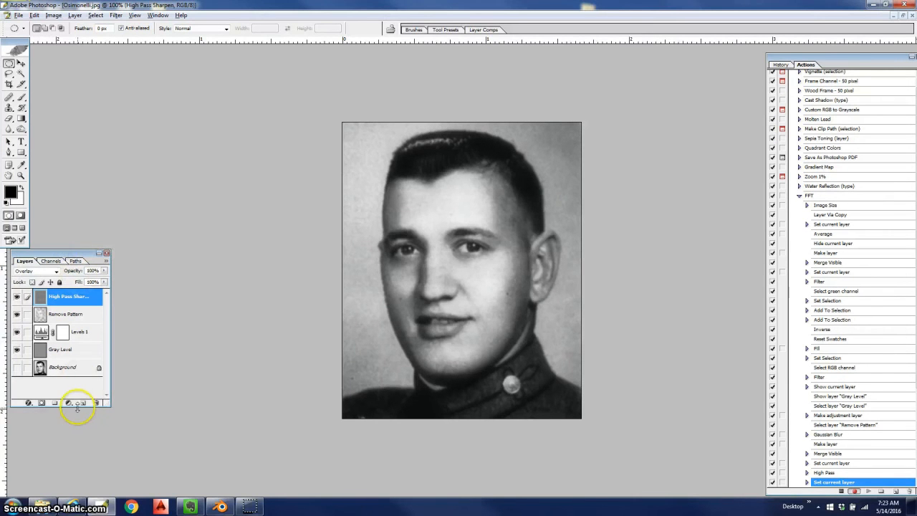
pyautogui.moveTo(77, 407); pyautogui.dragTo(77, 423)
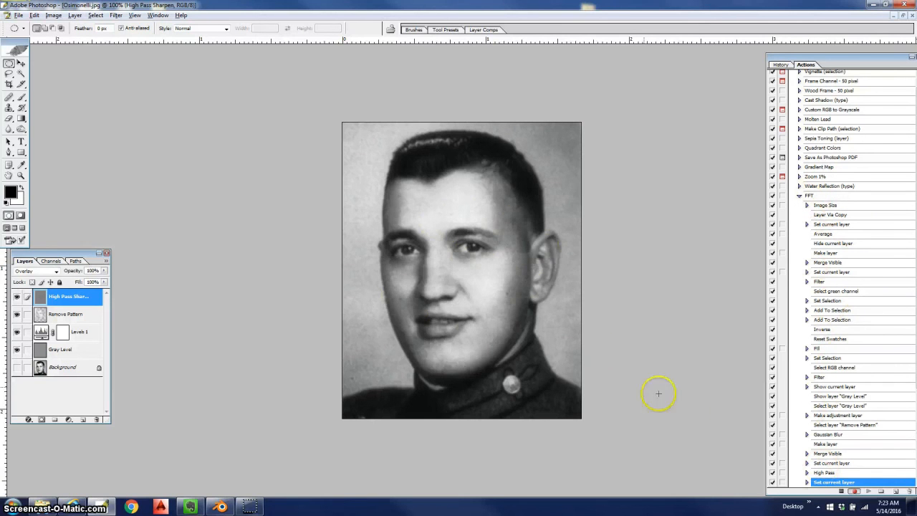
pyautogui.click(840, 491)
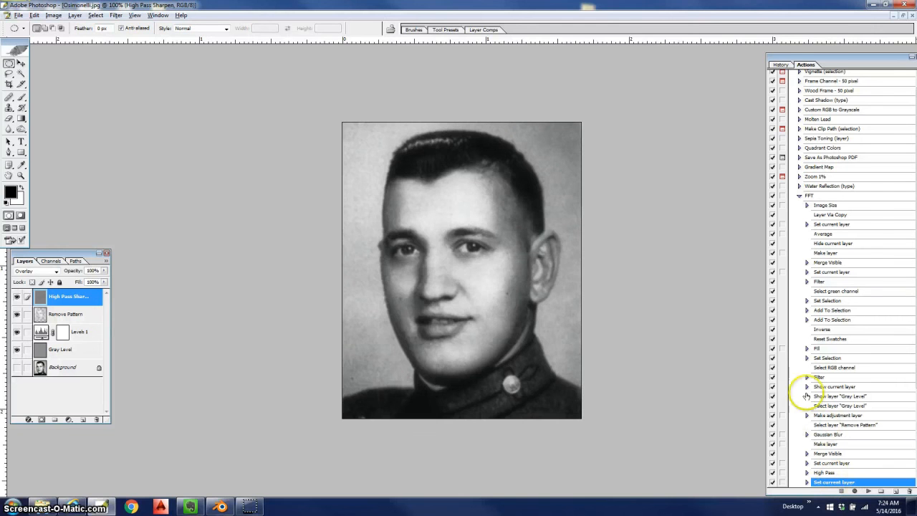
# Restore the document to a floating window and play the FFT action on the OmooreWV.jpg portrait.
pyautogui.click(901, 16)
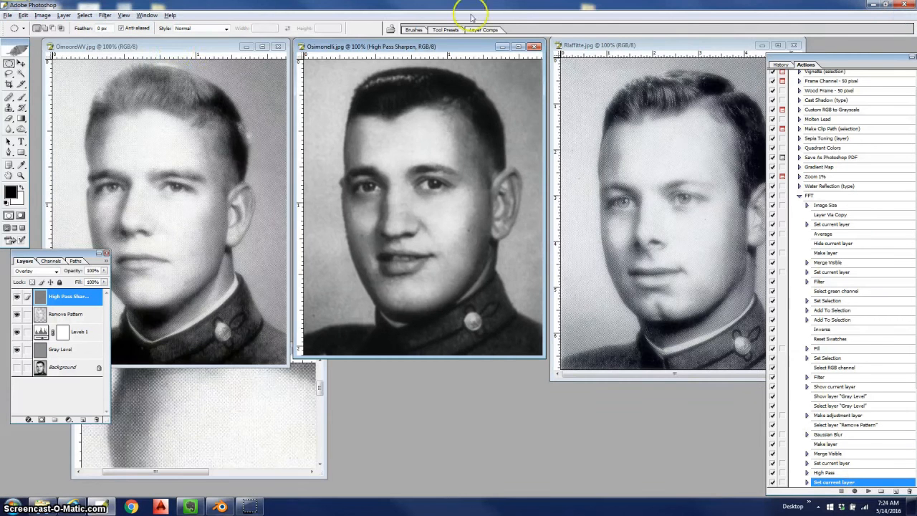
pyautogui.click(176, 47)
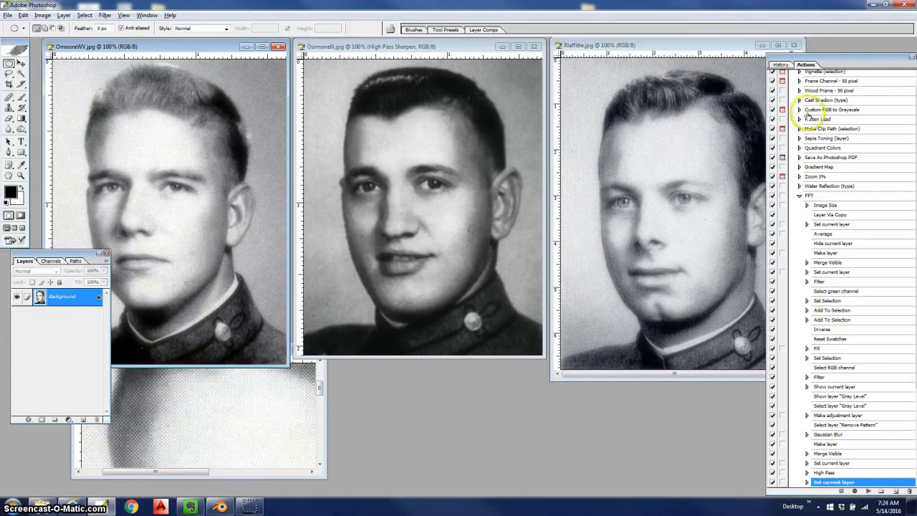
pyautogui.click(809, 195)
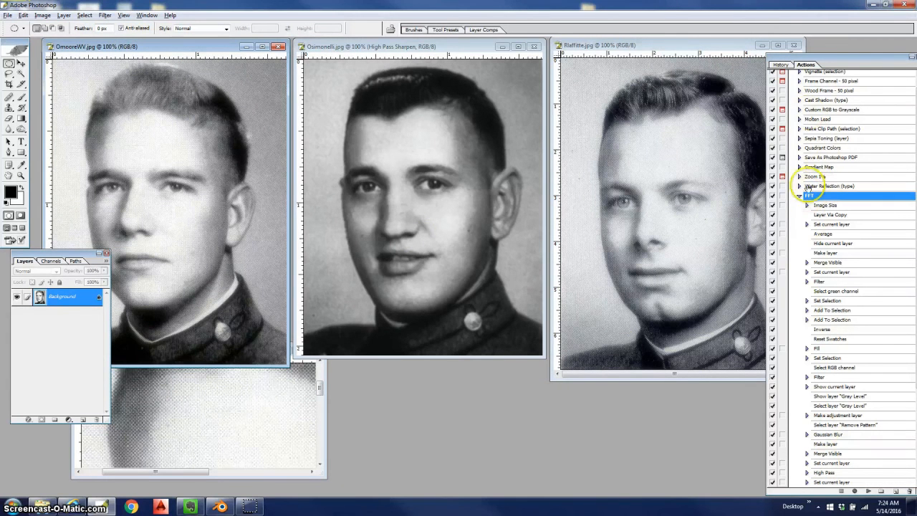
pyautogui.click(868, 492)
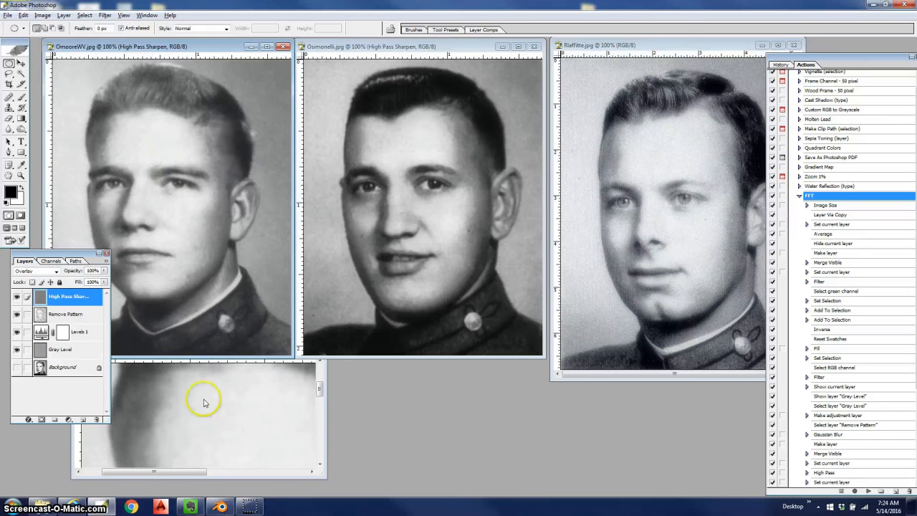
pyautogui.click(671, 48)
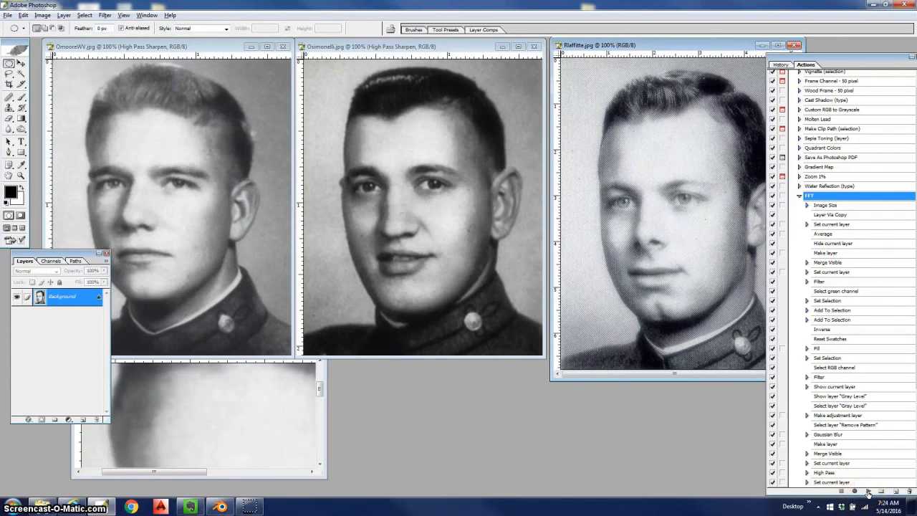
pyautogui.click(868, 491)
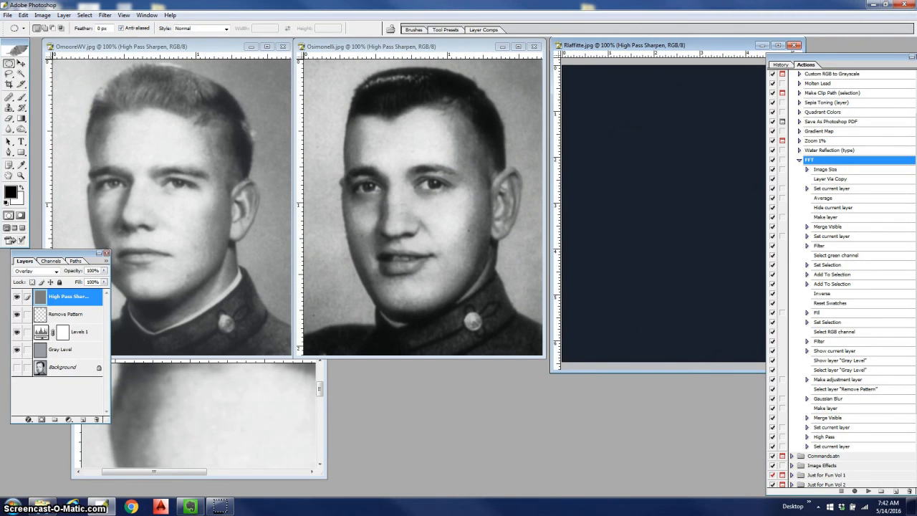
pyautogui.click(7, 15)
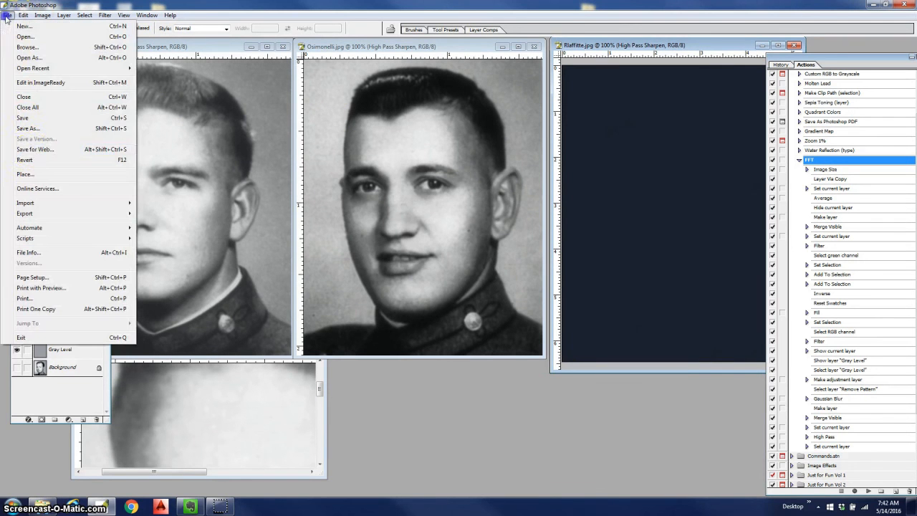
pyautogui.click(33, 159)
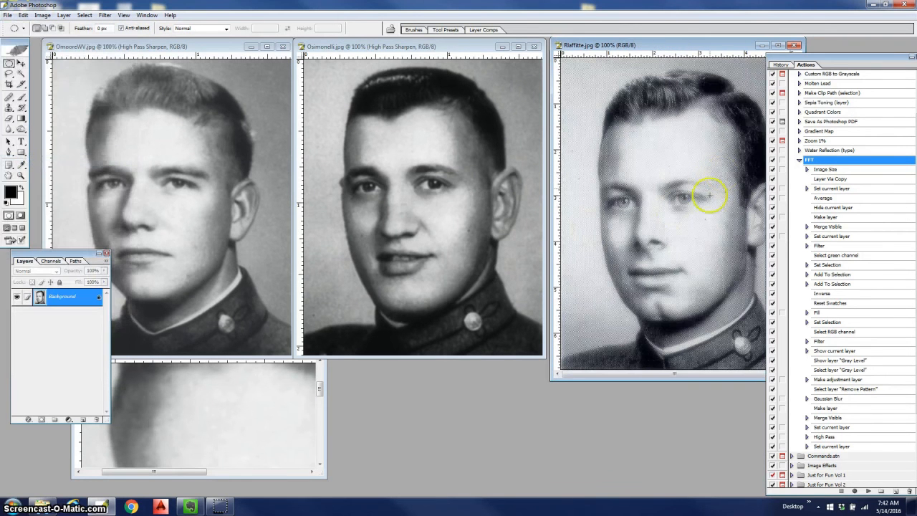
# Run the first recorded FFT steps individually on Rlaffitte.jpg: resize to 500 × 620 pixels and copy the background to a Gray Level layer.
pyautogui.doubleClick(826, 170)
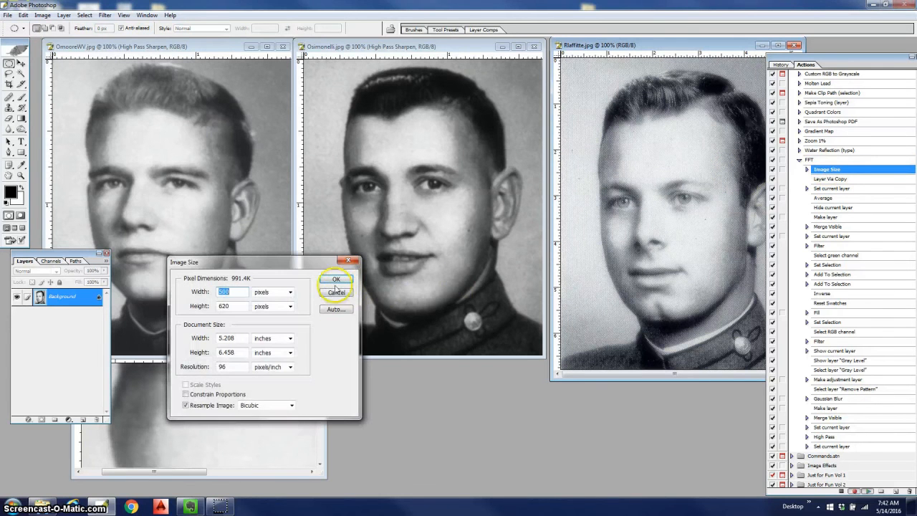
pyautogui.click(337, 281)
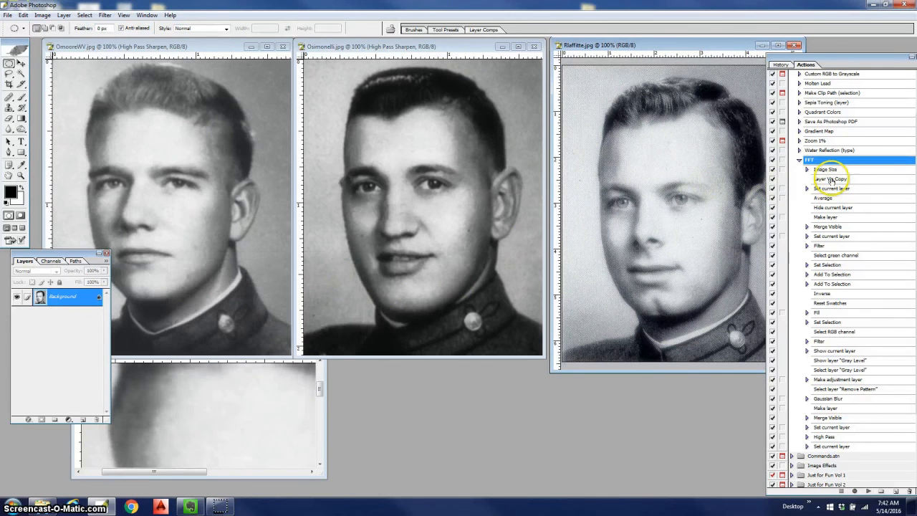
pyautogui.hotkey('ctrl', 'j')
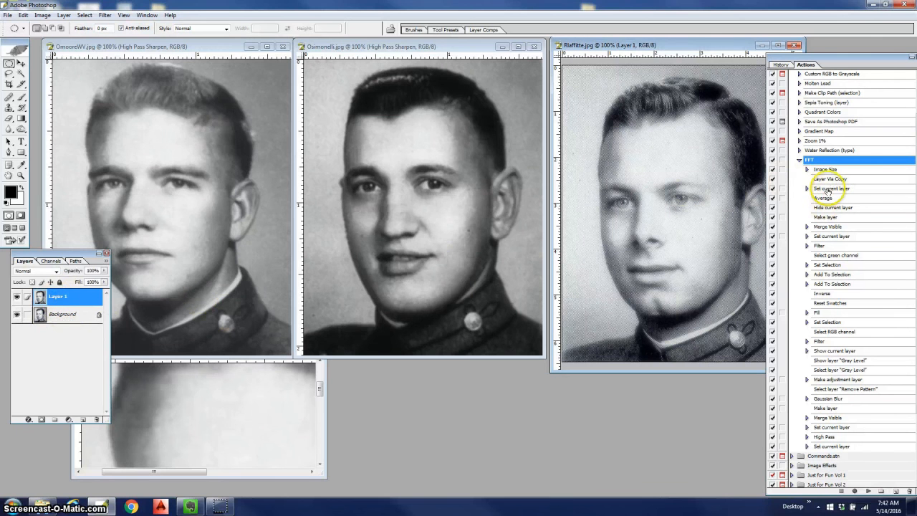
pyautogui.click(828, 188)
pyautogui.doubleClick(829, 188)
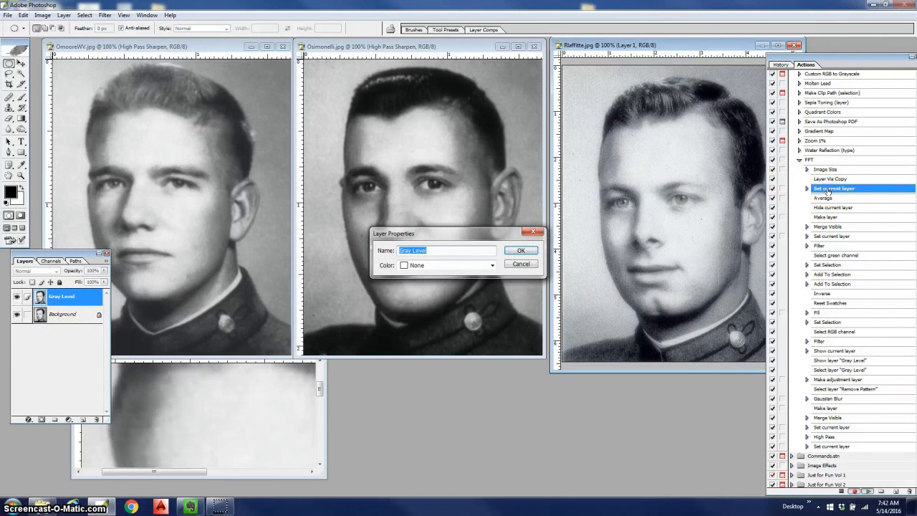
pyautogui.click(521, 250)
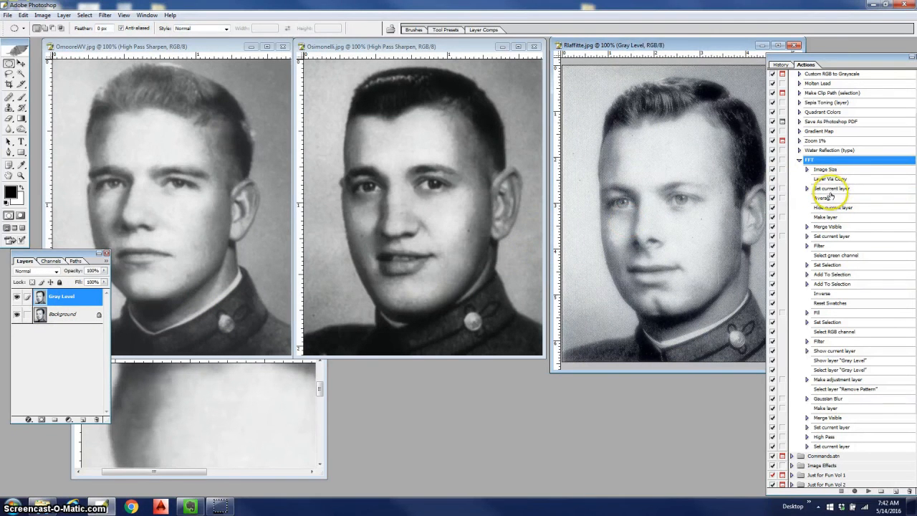
# Average and hide the Gray Level layer, and merge the visible content into a new layer named Remove Pattern.
pyautogui.doubleClick(829, 199)
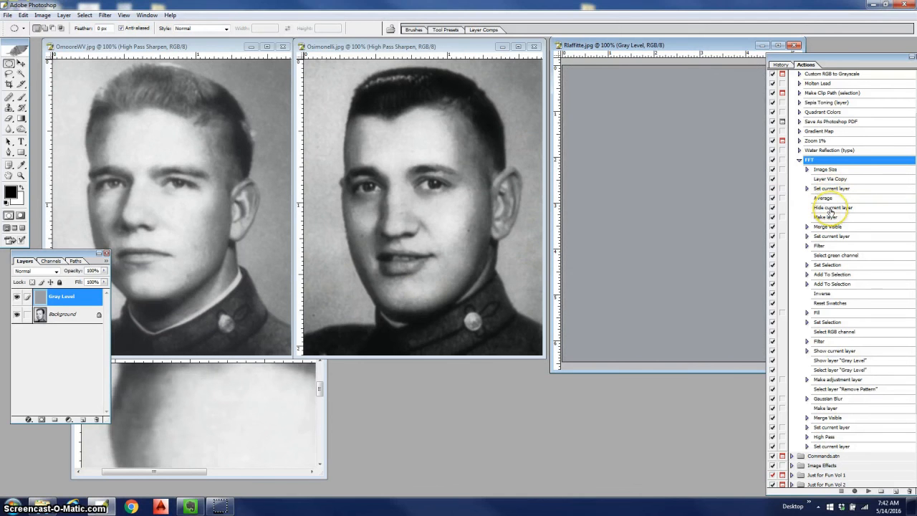
pyautogui.doubleClick(831, 208)
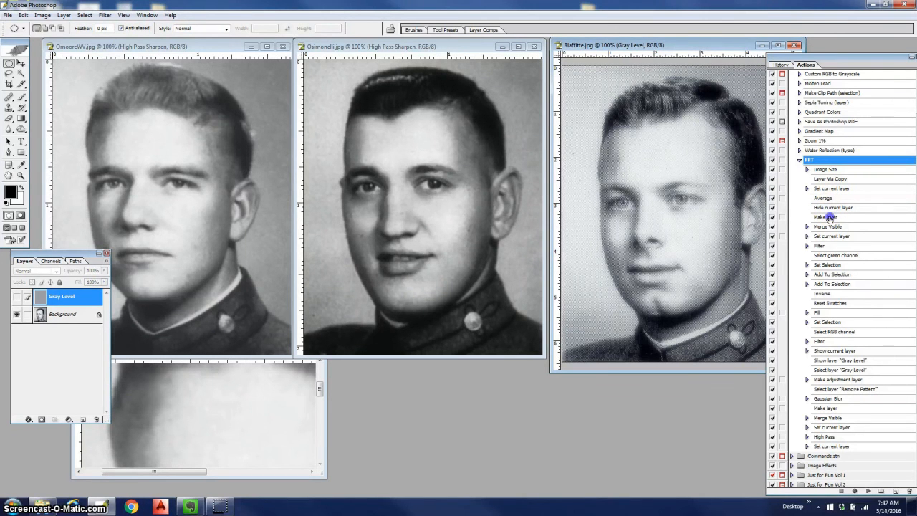
pyautogui.doubleClick(828, 216)
pyautogui.click(399, 154)
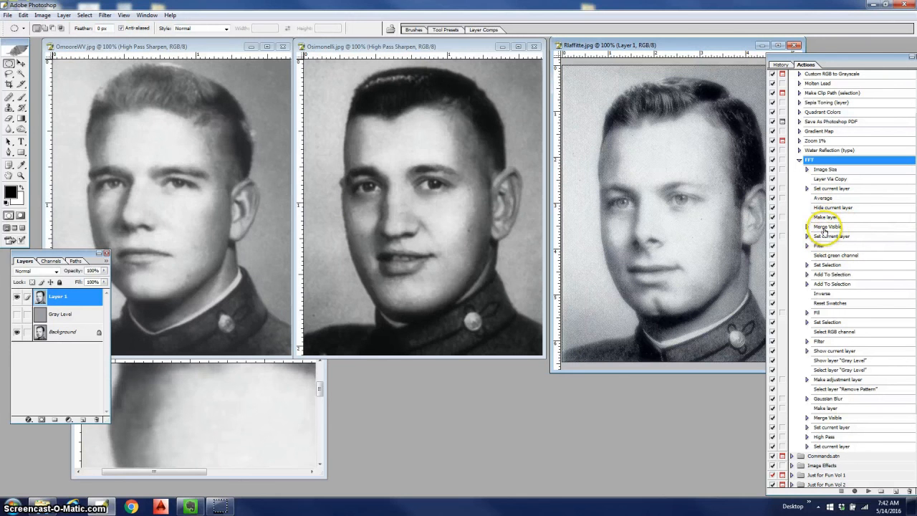
pyautogui.doubleClick(854, 236)
pyautogui.click(528, 237)
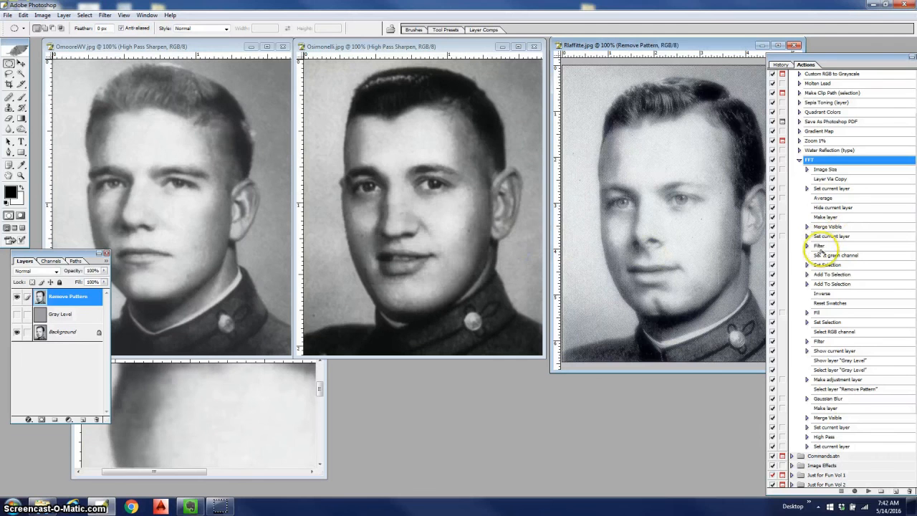
# Run the recorded Filter and Set Selection steps on the Remove Pattern layer's green channel, and expand the Set Selection details.
pyautogui.doubleClick(819, 247)
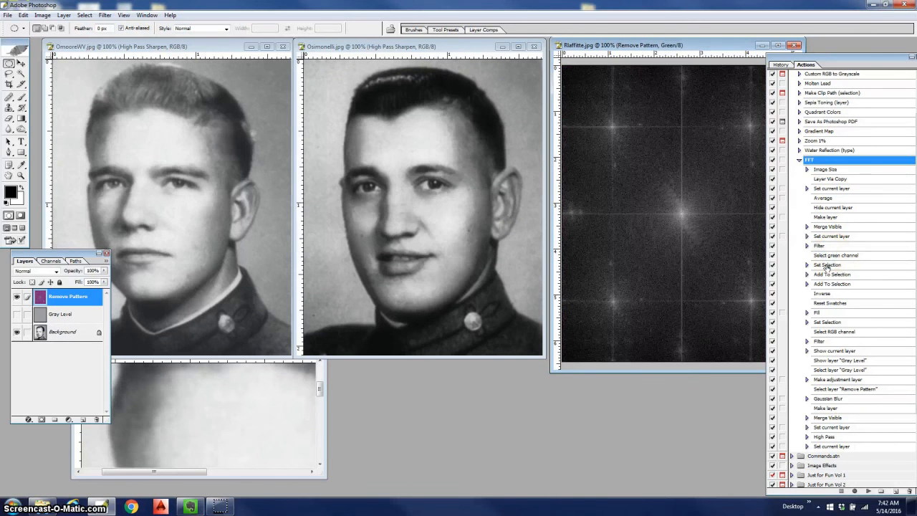
pyautogui.doubleClick(828, 265)
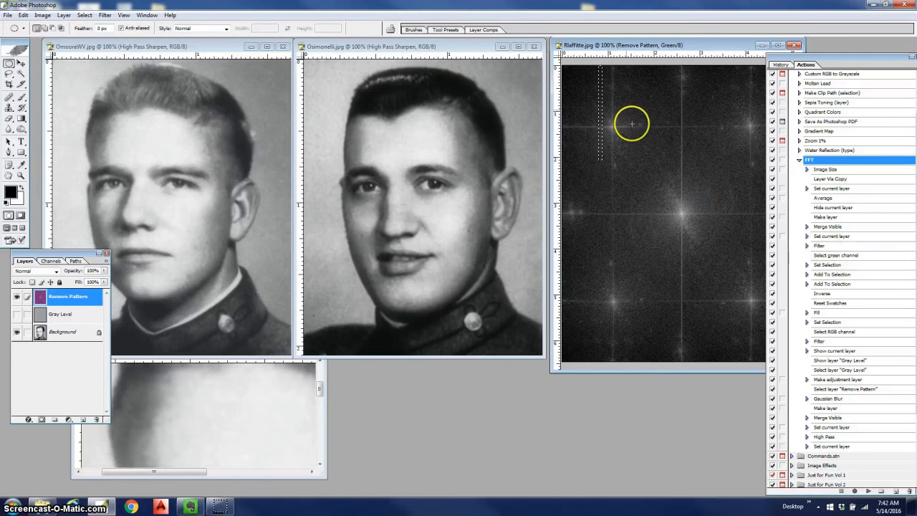
pyautogui.click(807, 266)
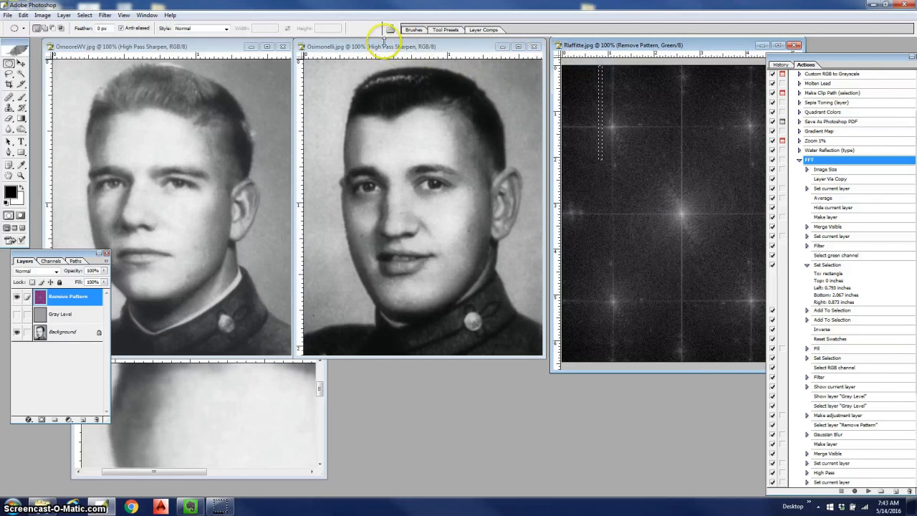
pyautogui.click(42, 15)
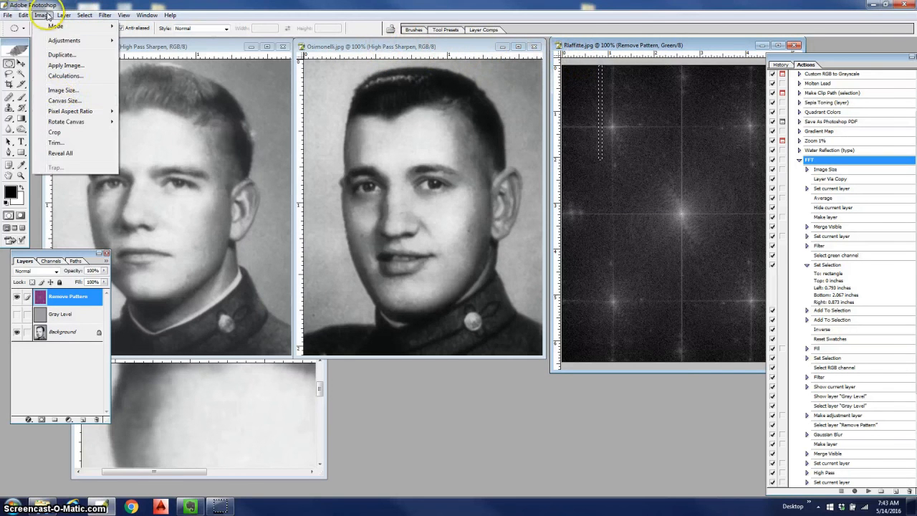
pyautogui.click(59, 90)
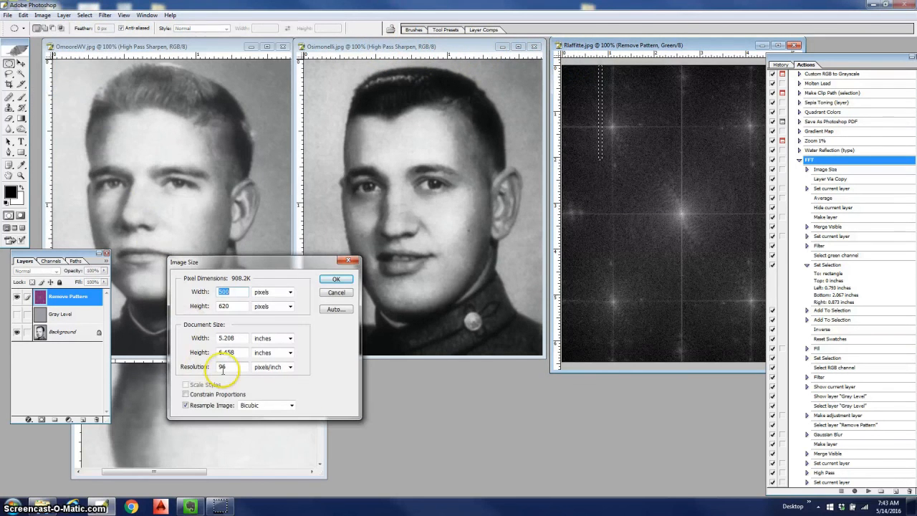
pyautogui.click(335, 279)
pyautogui.click(336, 55)
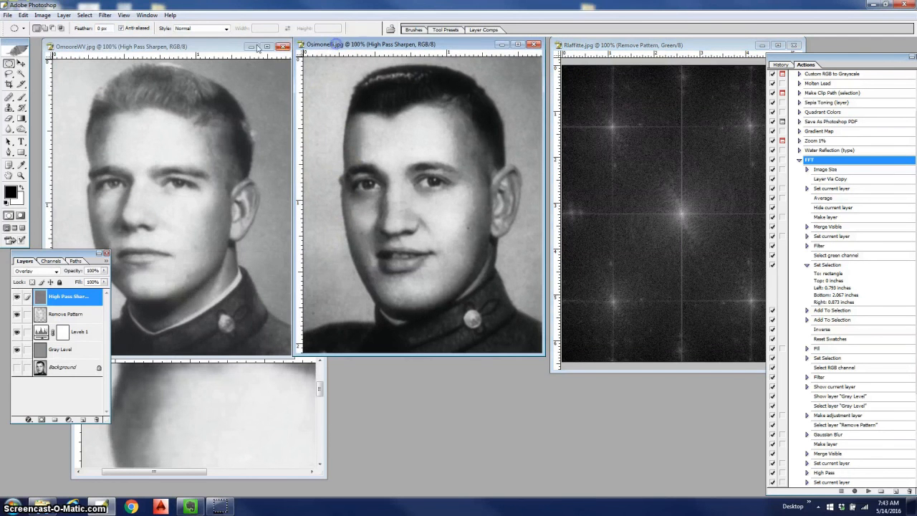
pyautogui.click(42, 15)
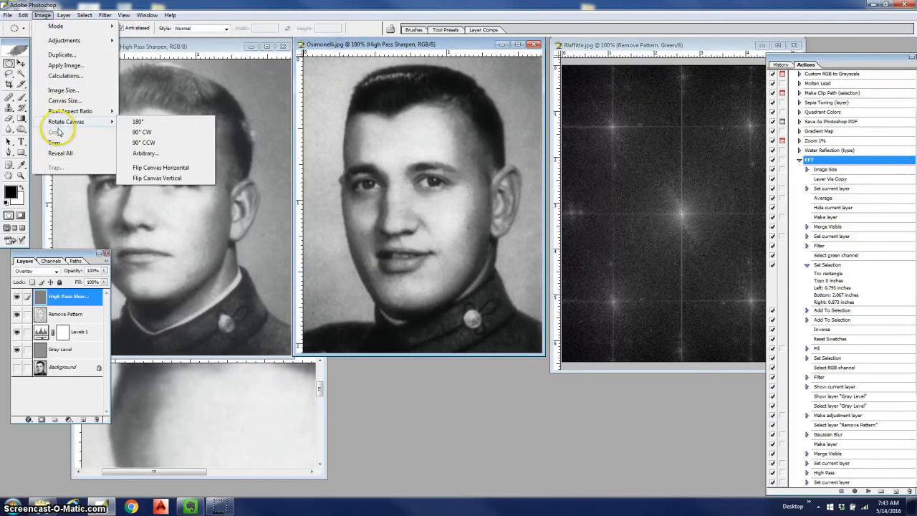
pyautogui.click(63, 90)
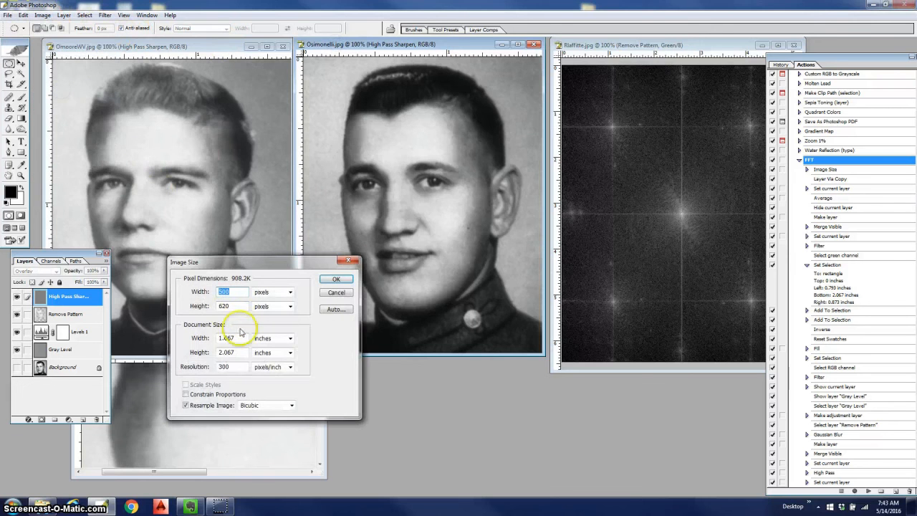
pyautogui.click(336, 294)
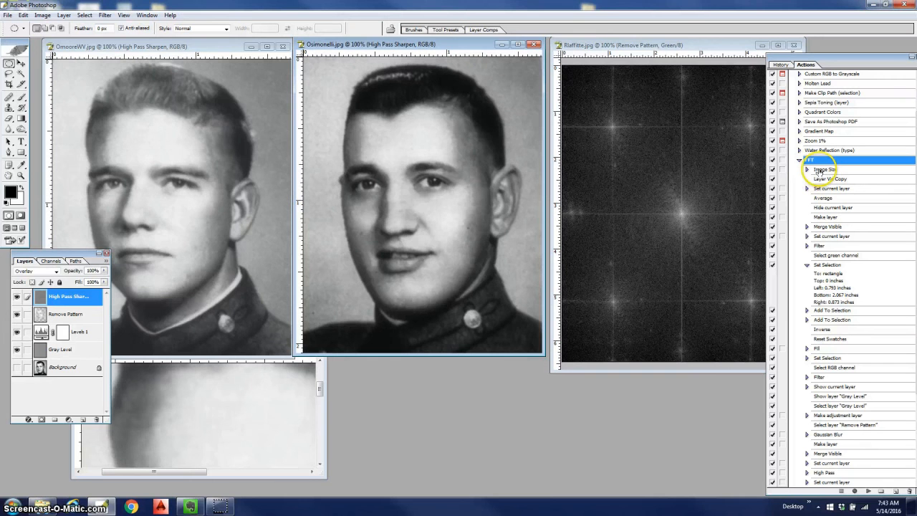
# Revert Rlaffitte.jpg to its saved version.
pyautogui.click(686, 47)
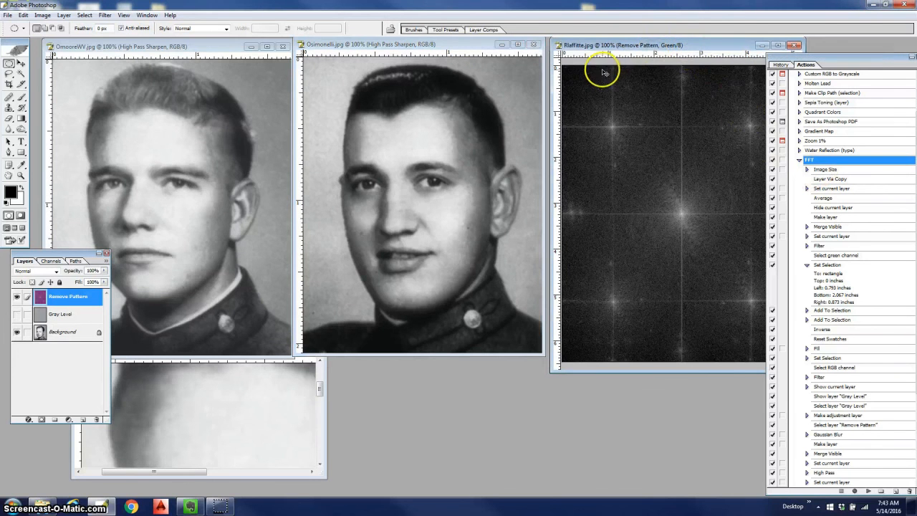
pyautogui.click(7, 15)
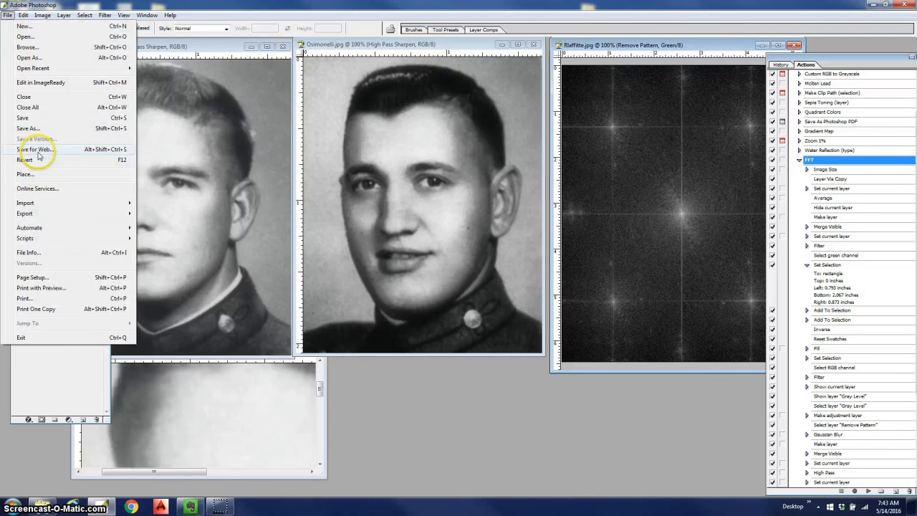
pyautogui.click(29, 160)
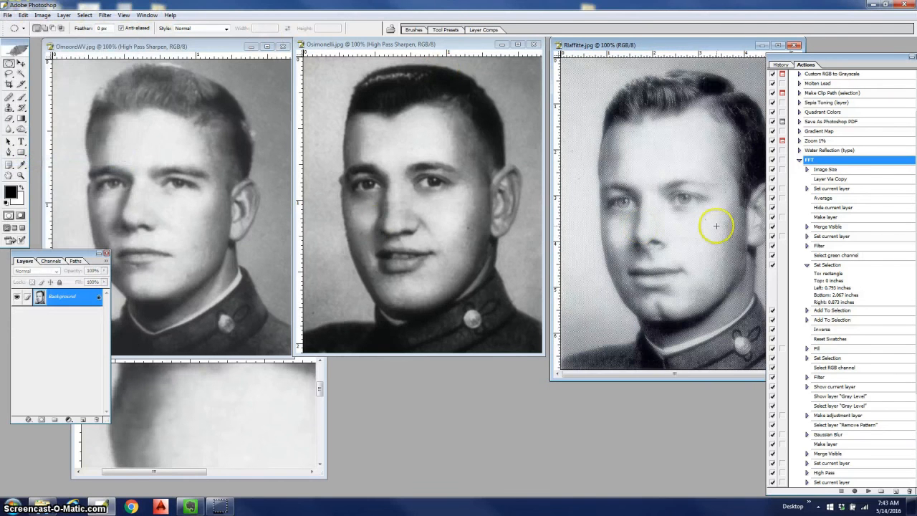
# Record a second Image Size step after the first in the FFT action, setting the resolution to 300 pixels/inch with Resample Image off.
pyautogui.click(825, 169)
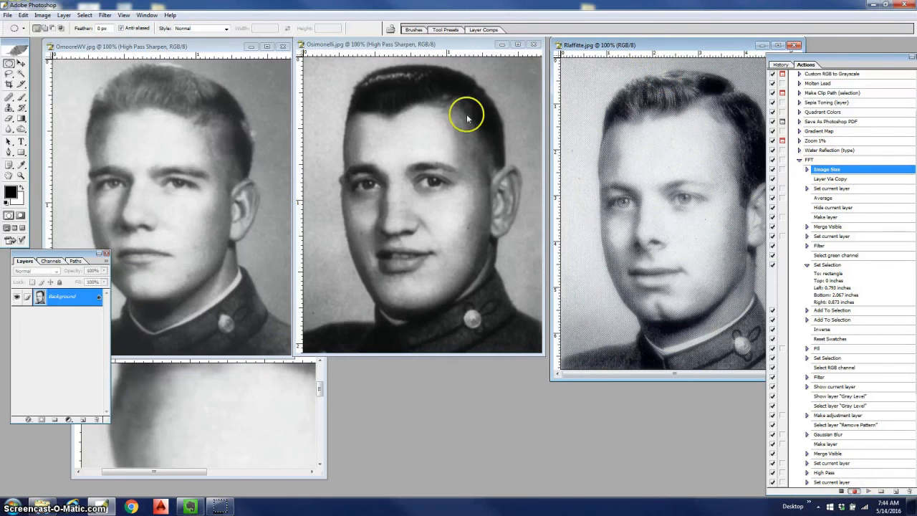
pyautogui.click(43, 15)
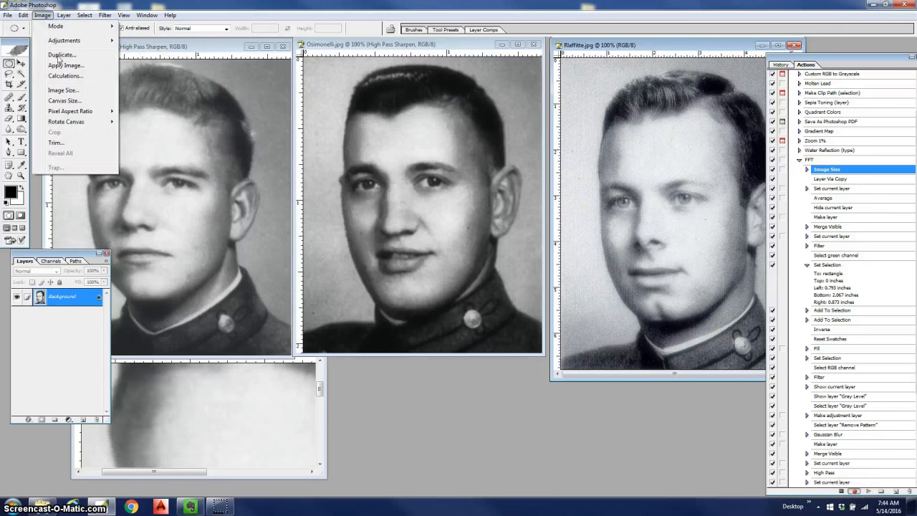
pyautogui.click(68, 91)
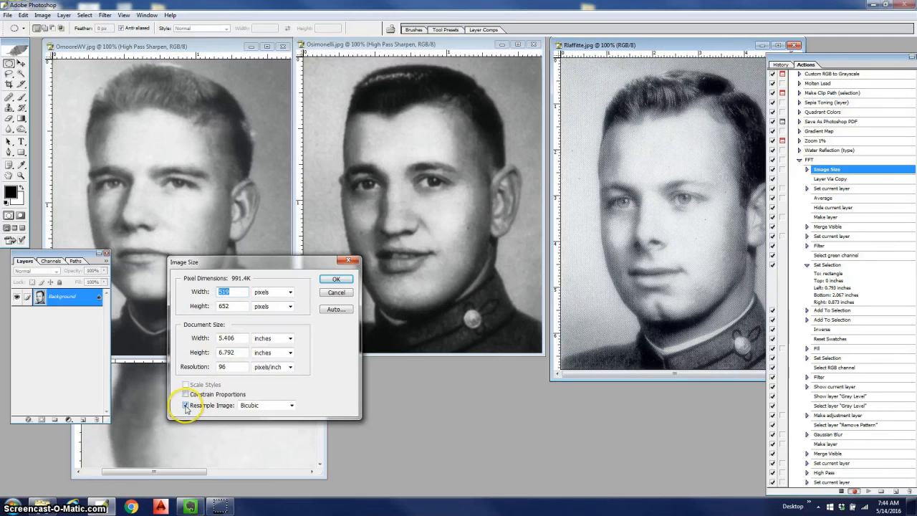
pyautogui.click(186, 406)
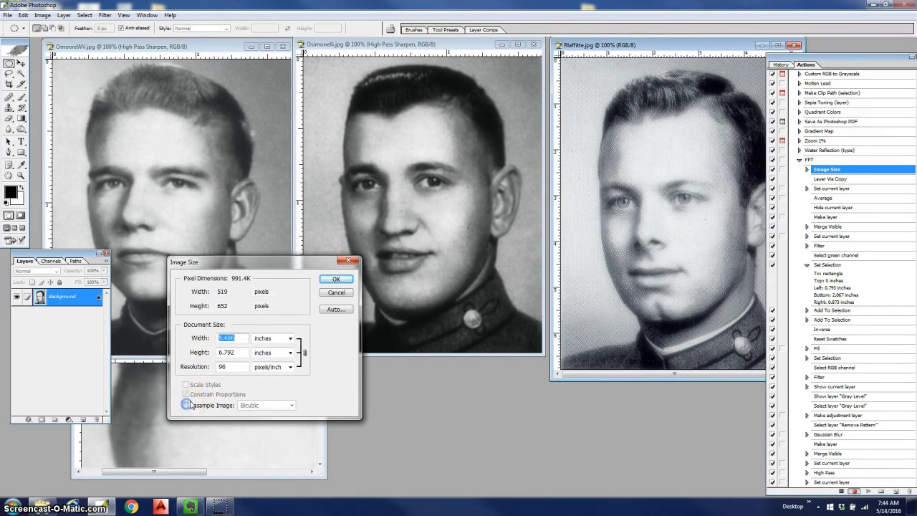
pyautogui.click(202, 369)
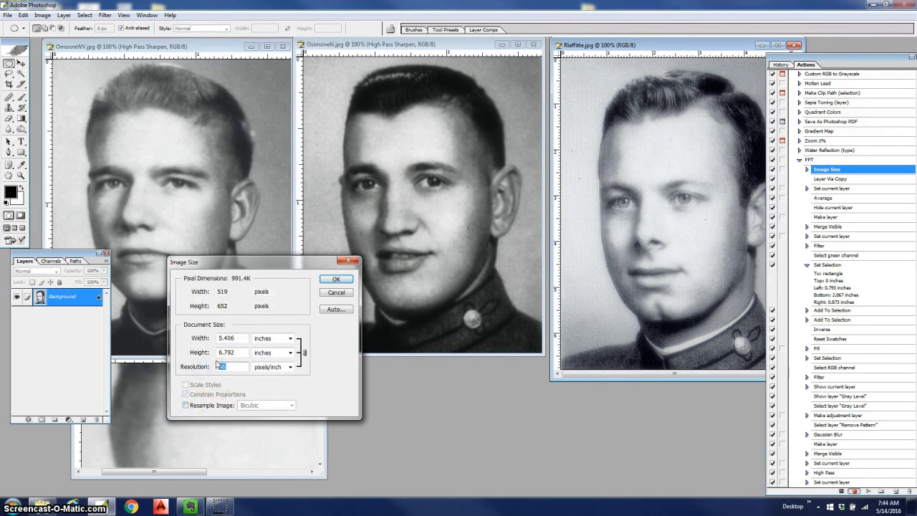
pyautogui.click(335, 279)
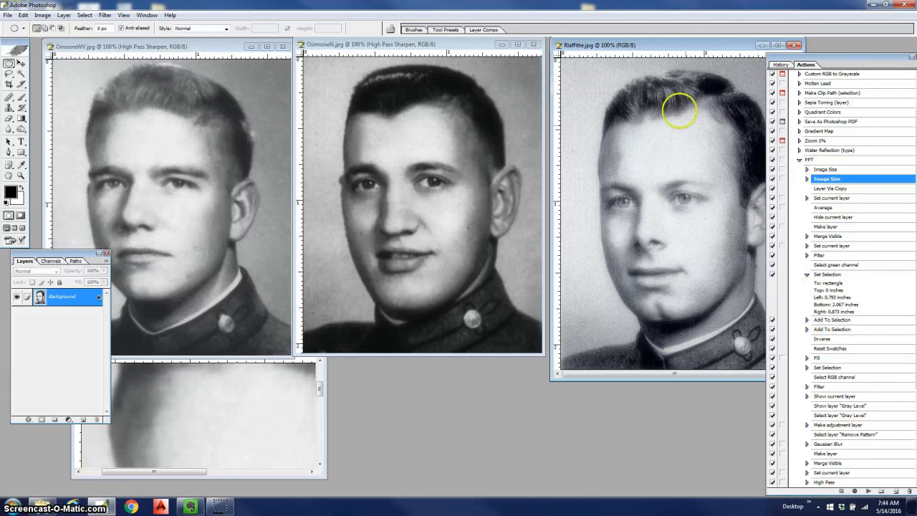
# Play the complete FFT action on Rlaffitte.jpg, and collapse the details of its Set Selection step.
pyautogui.click(815, 159)
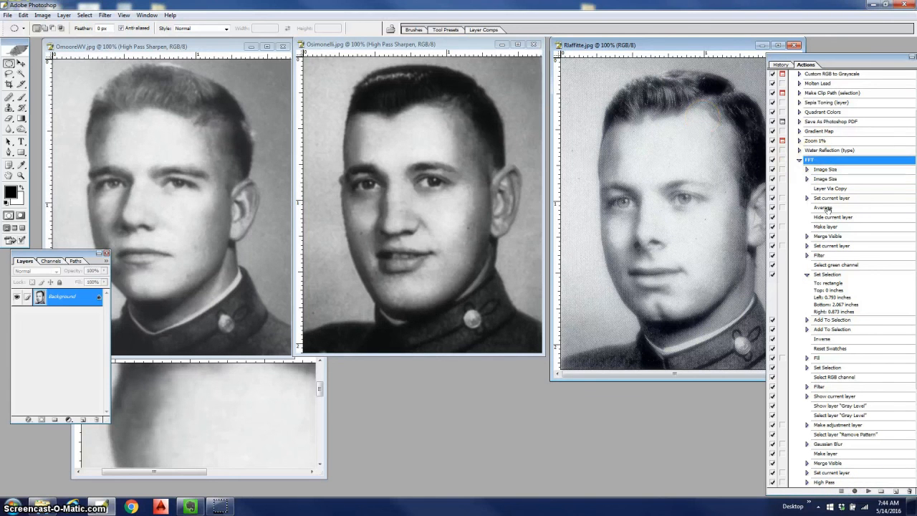
pyautogui.click(869, 490)
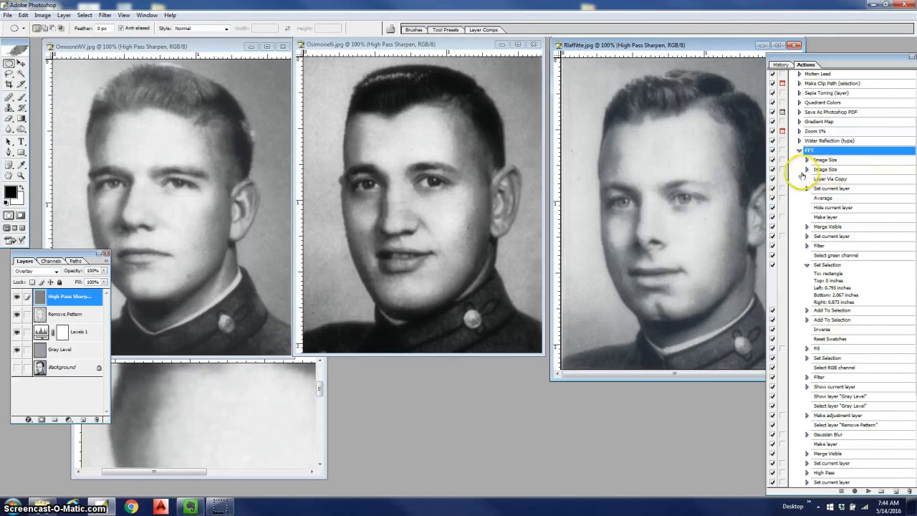
pyautogui.click(806, 266)
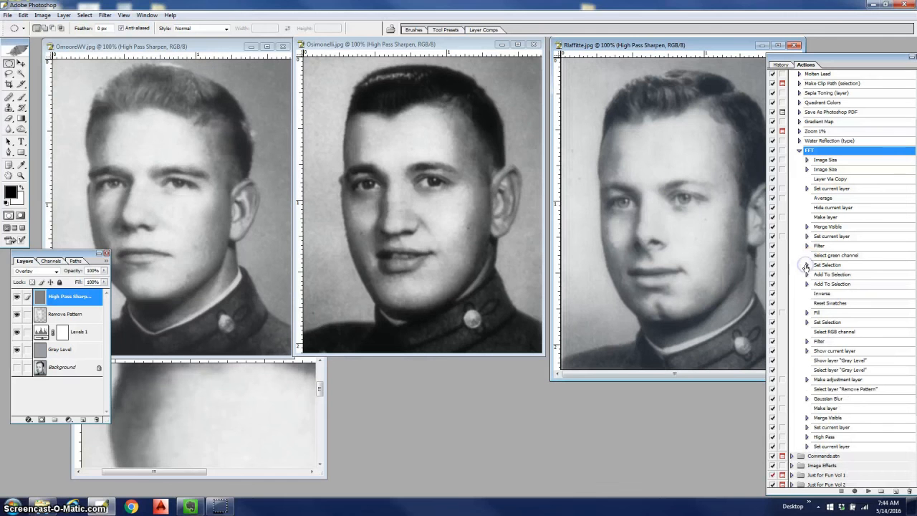